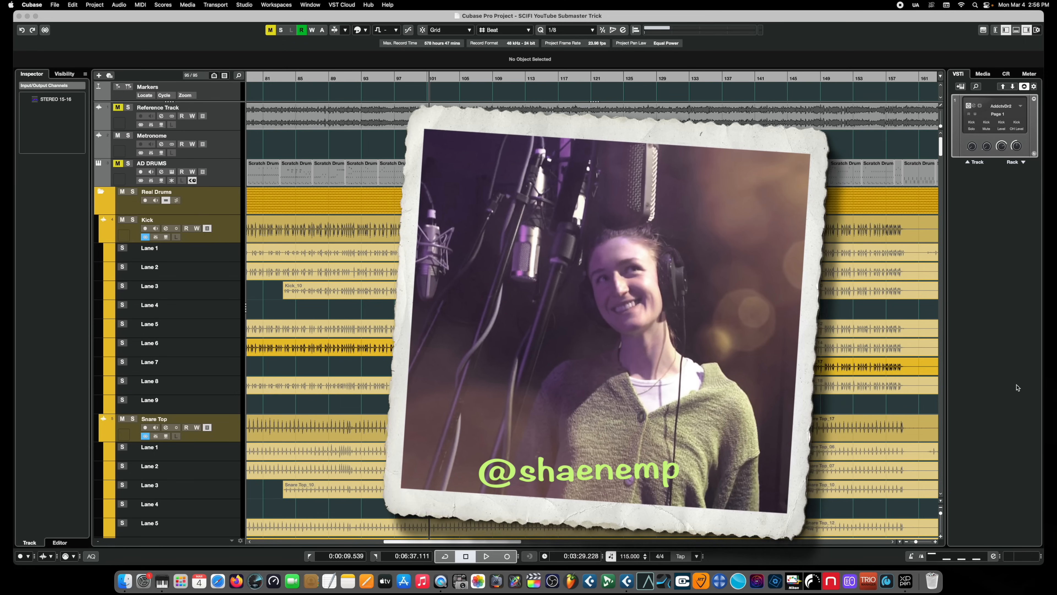
# - Play the project and look through the track list from the drum tracks down to the group tracks
pyautogui.press('space')
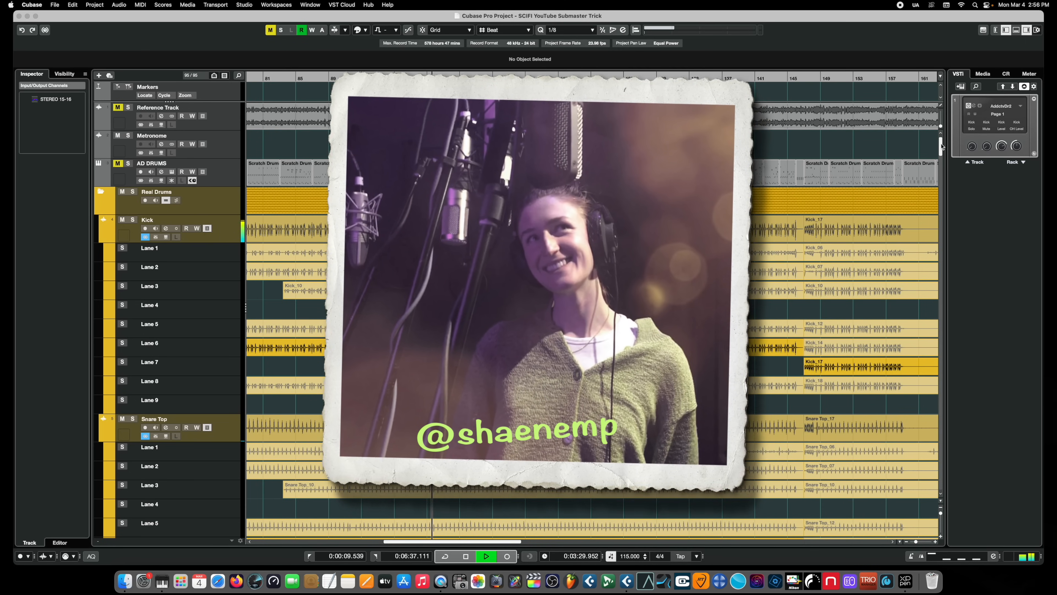
pyautogui.moveTo(942, 146); pyautogui.dragTo(979, 333)
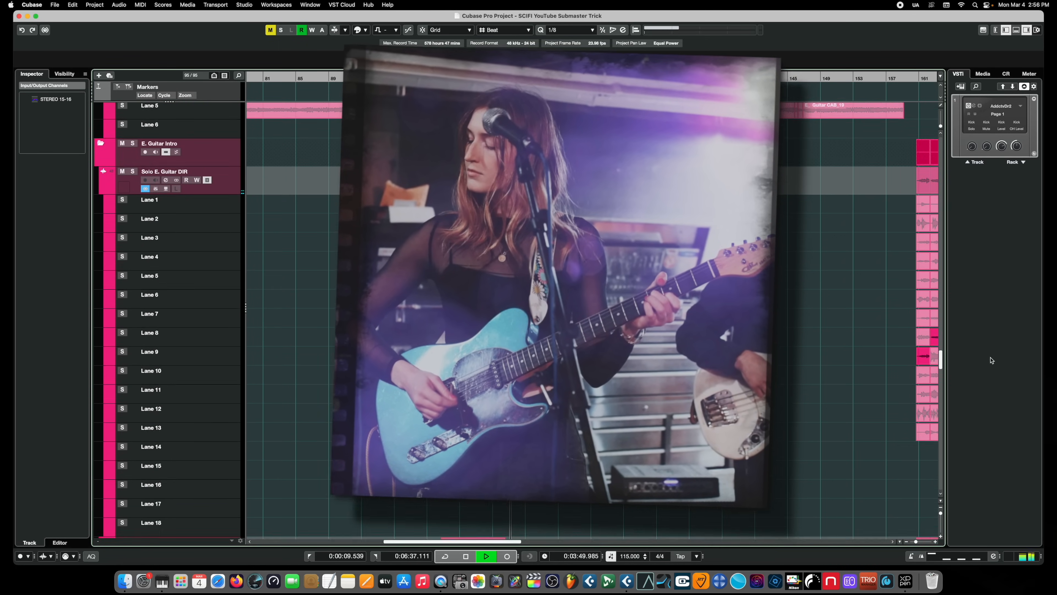
pyautogui.moveTo(994, 367); pyautogui.dragTo(1030, 448)
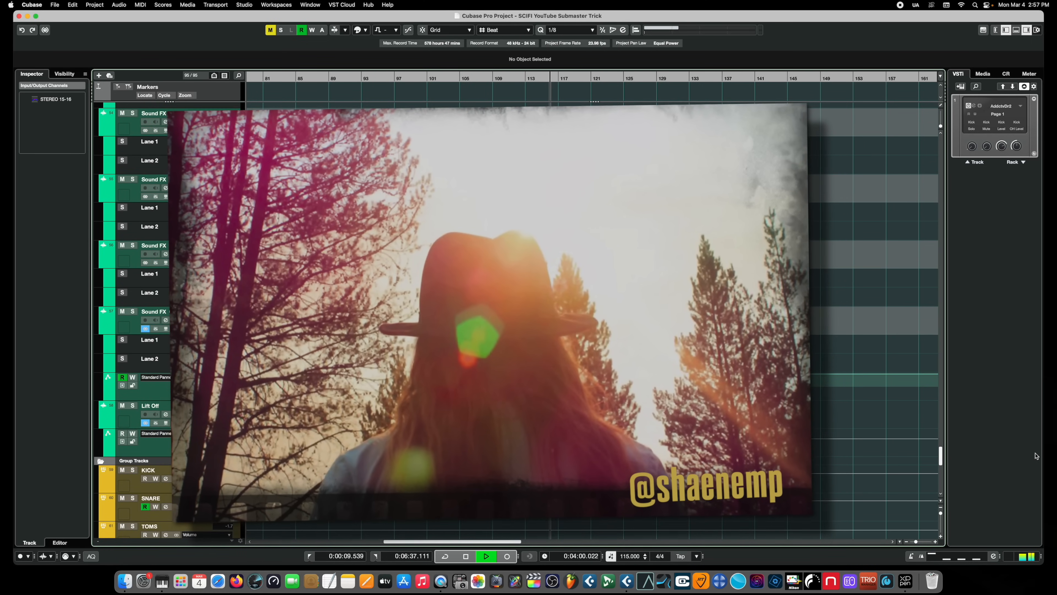
# - Open the MixConsole and narrow its channel strips so more track channels fit beside the bus channels
pyautogui.press('F3')
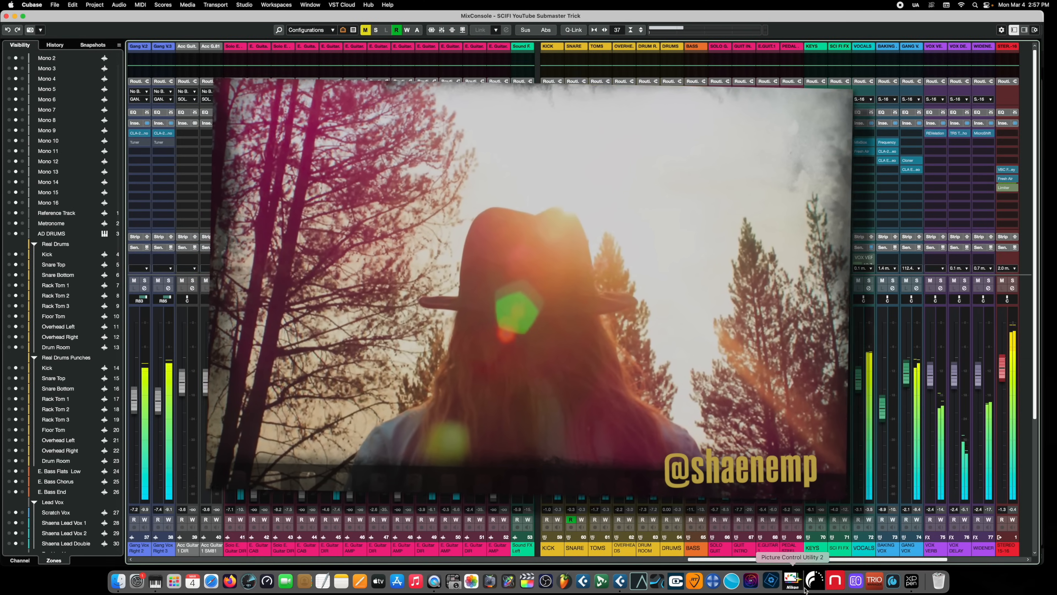
pyautogui.moveTo(731, 558); pyautogui.dragTo(805, 552)
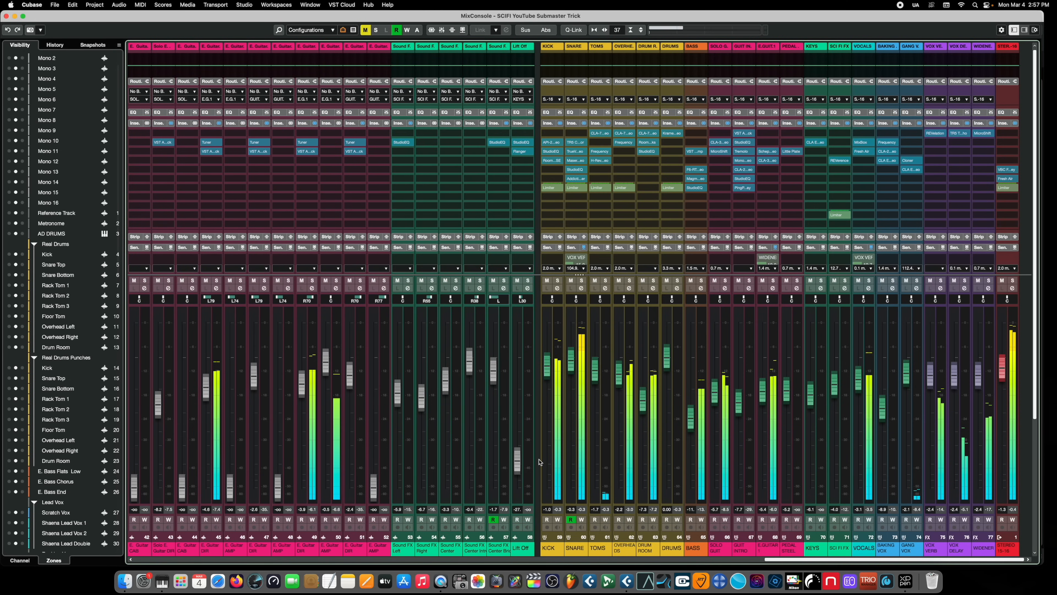
pyautogui.press('g')
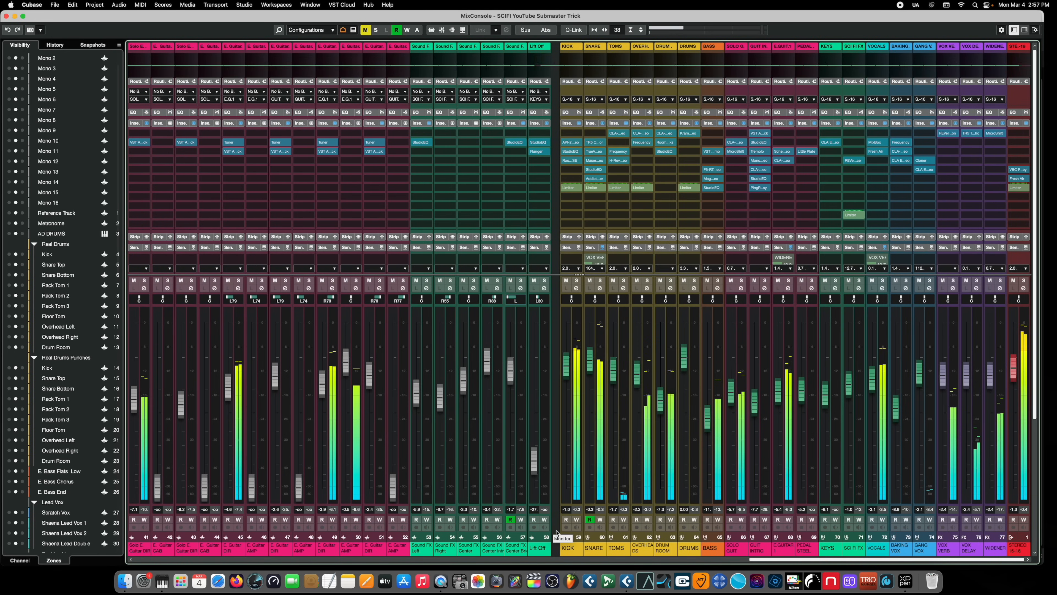
pyautogui.press('g')
pyautogui.press('g')
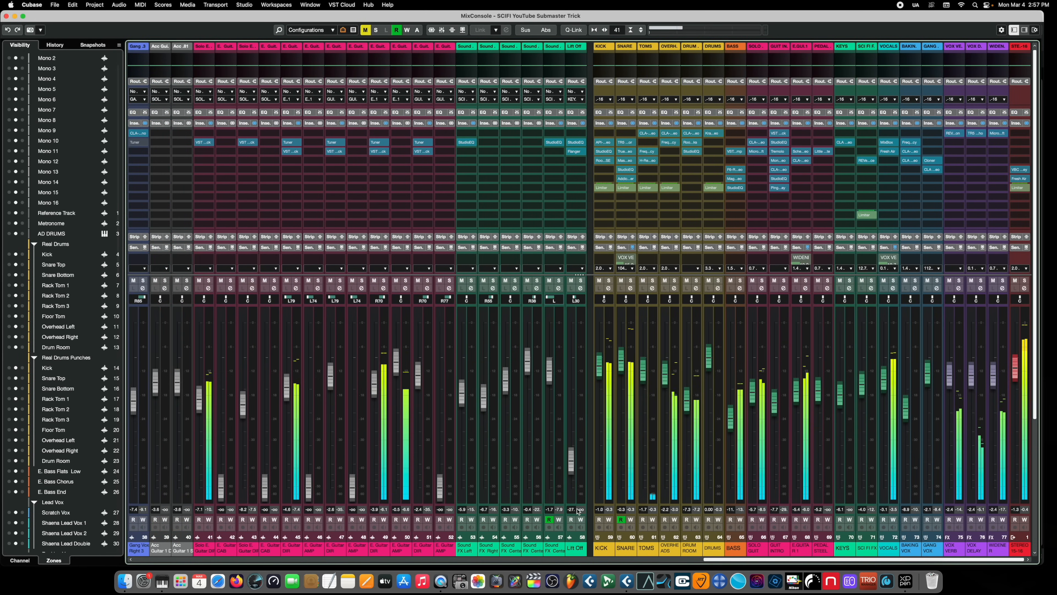
pyautogui.press('h')
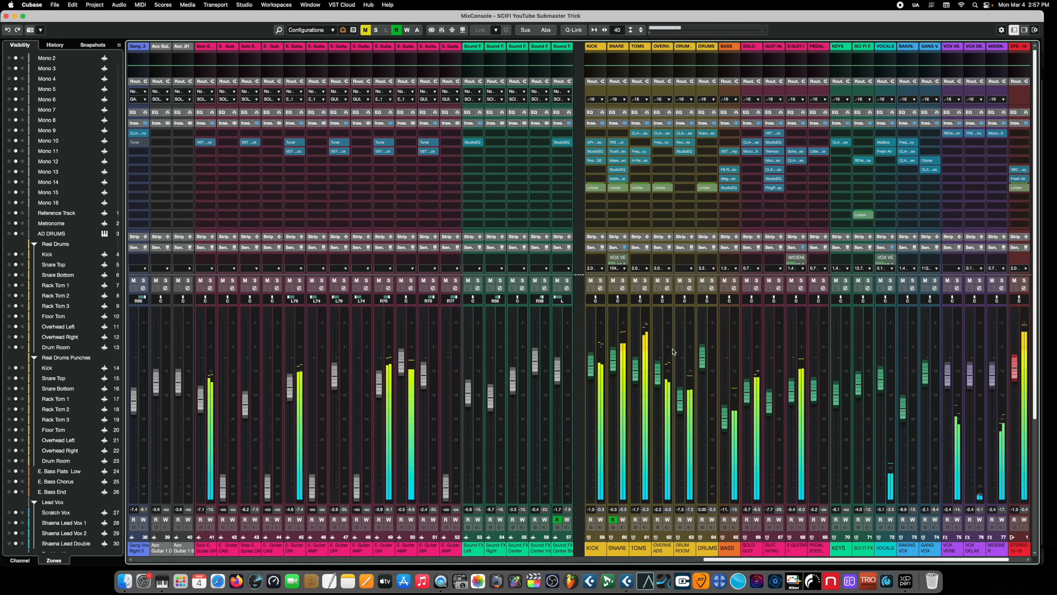
# - Solo the DRUMS bus to listen to it, and turn its solo off again
pyautogui.click(712, 281)
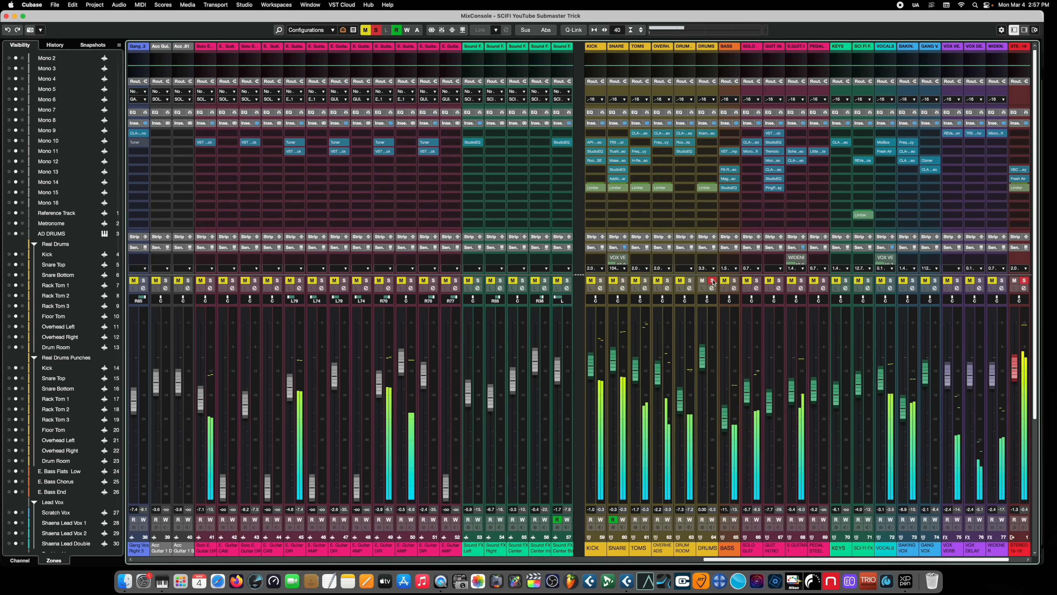
pyautogui.click(712, 280)
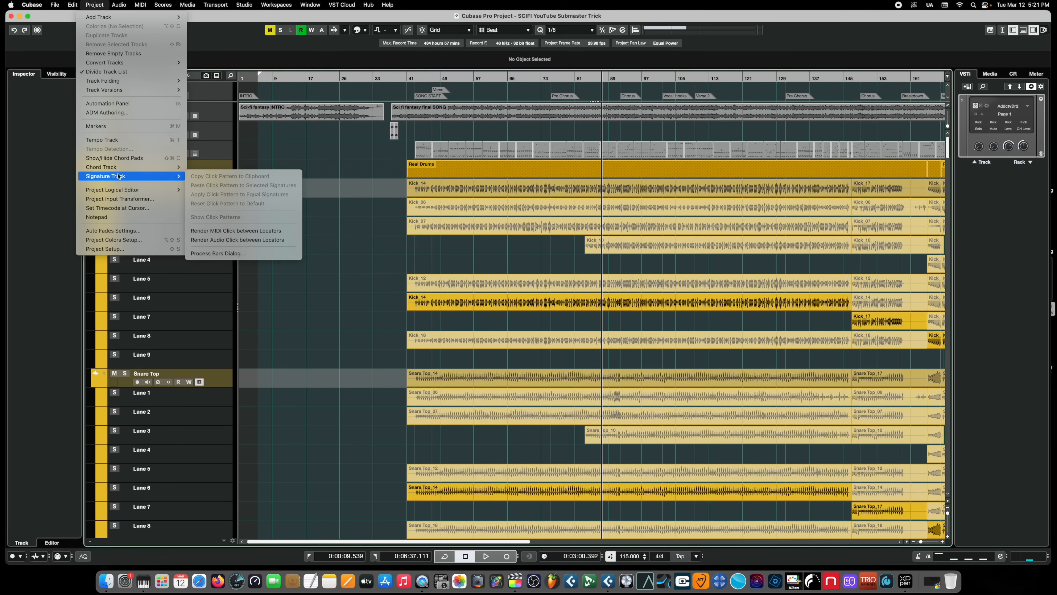
# - Set the record bit depth to 32 bit float in the Project Setup
pyautogui.click(105, 248)
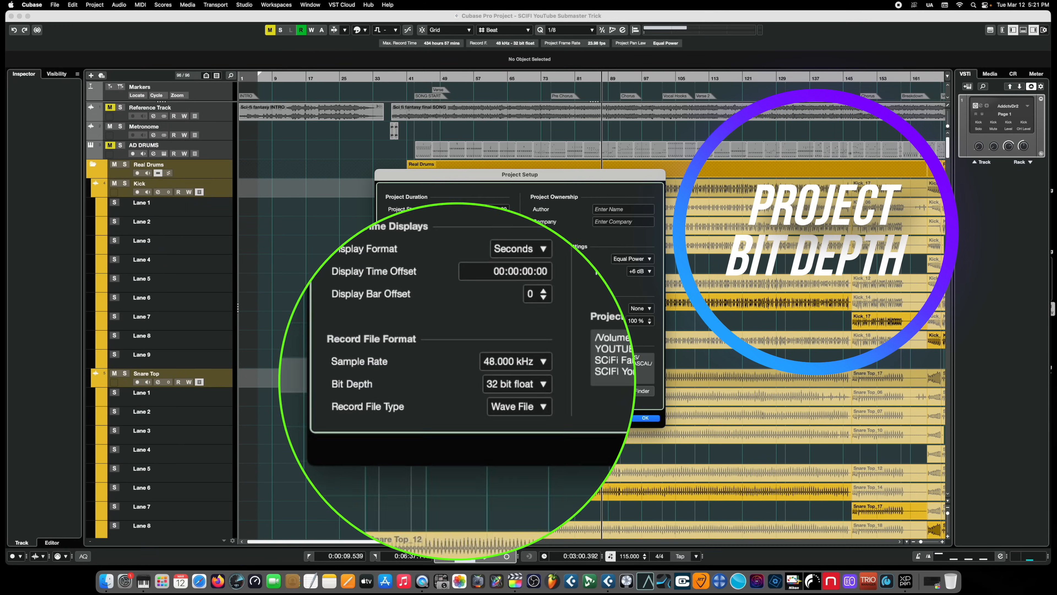
pyautogui.click(558, 388)
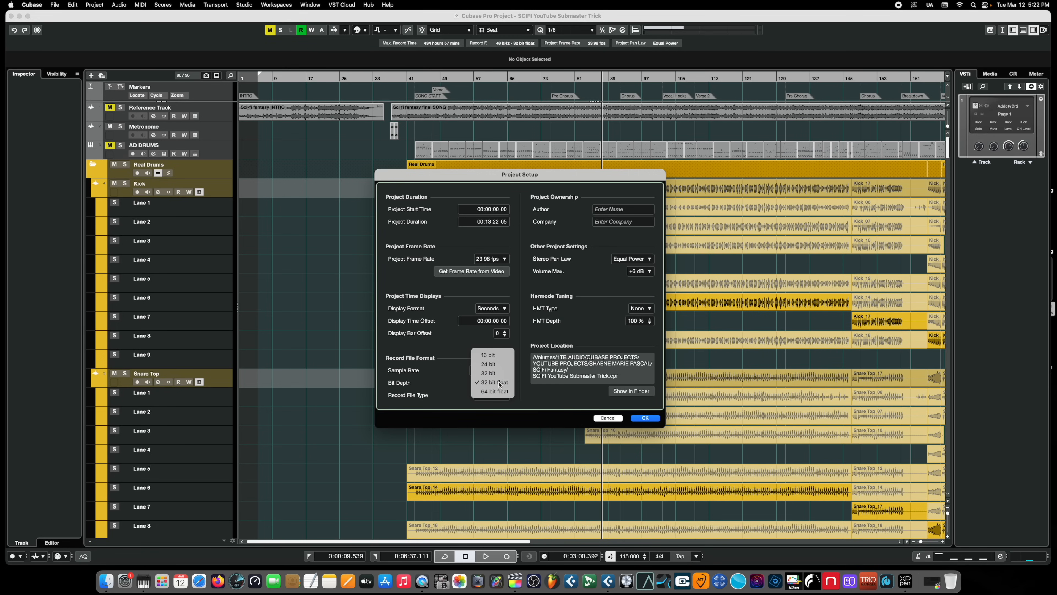
pyautogui.click(500, 384)
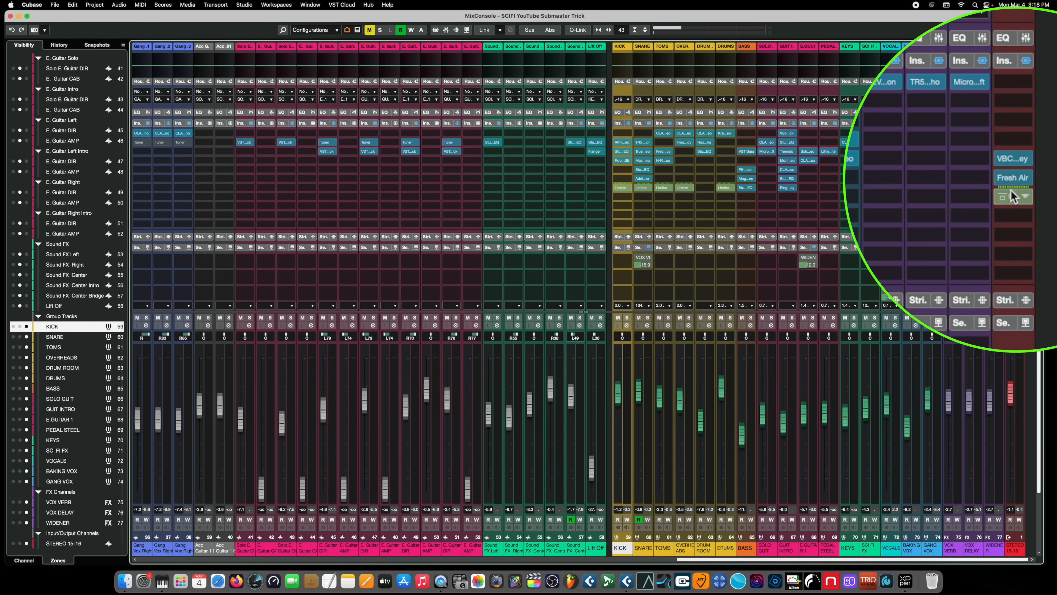
# - View the VBC FG-Grey compressor inserted on the STEREO 15-16 output channel, then close it
pyautogui.click(1013, 163)
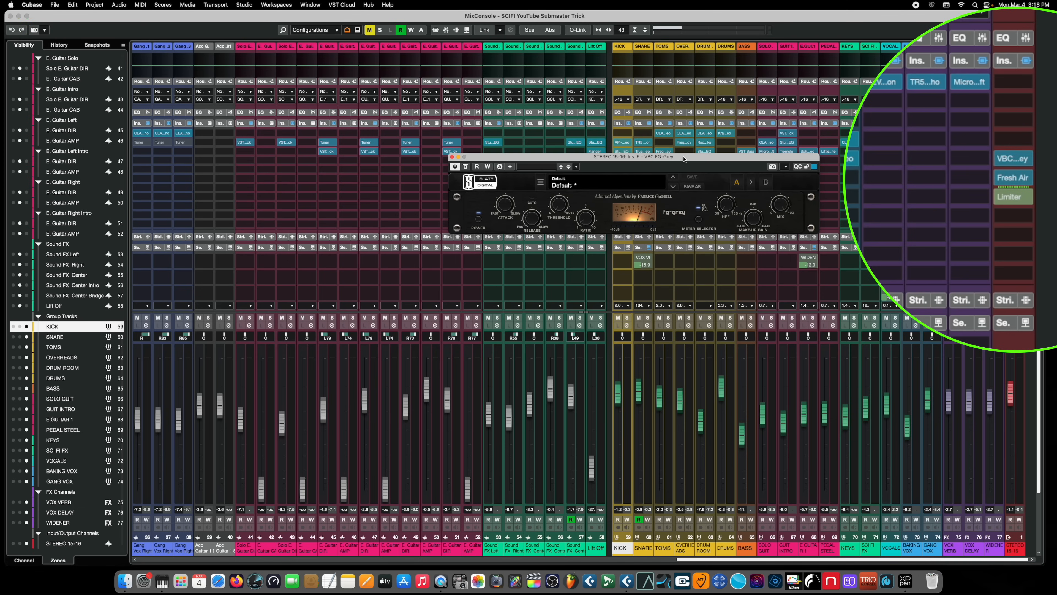
pyautogui.moveTo(683, 159); pyautogui.dragTo(636, 192)
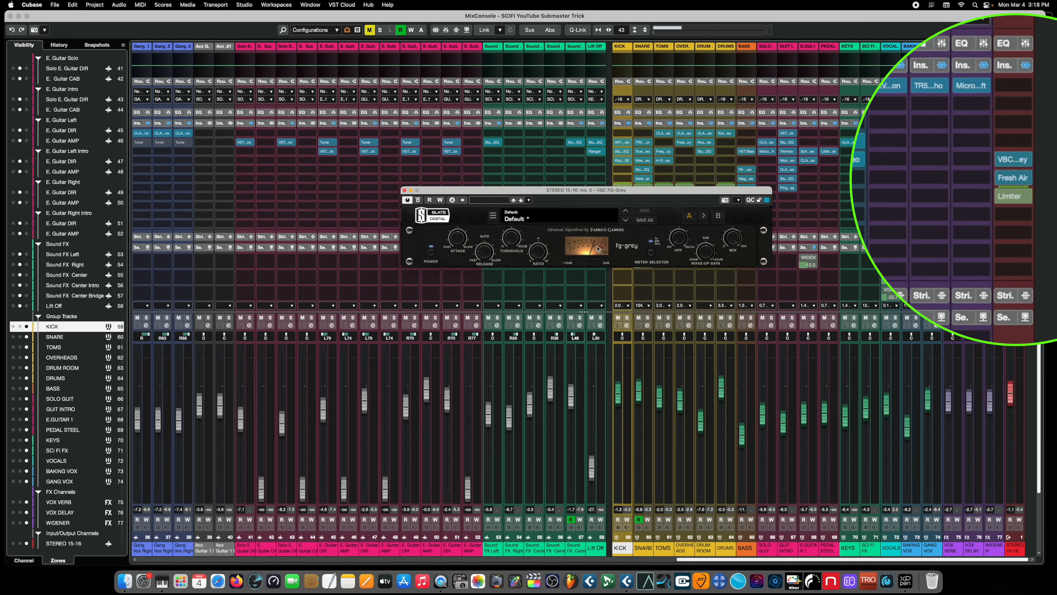
pyautogui.click(405, 189)
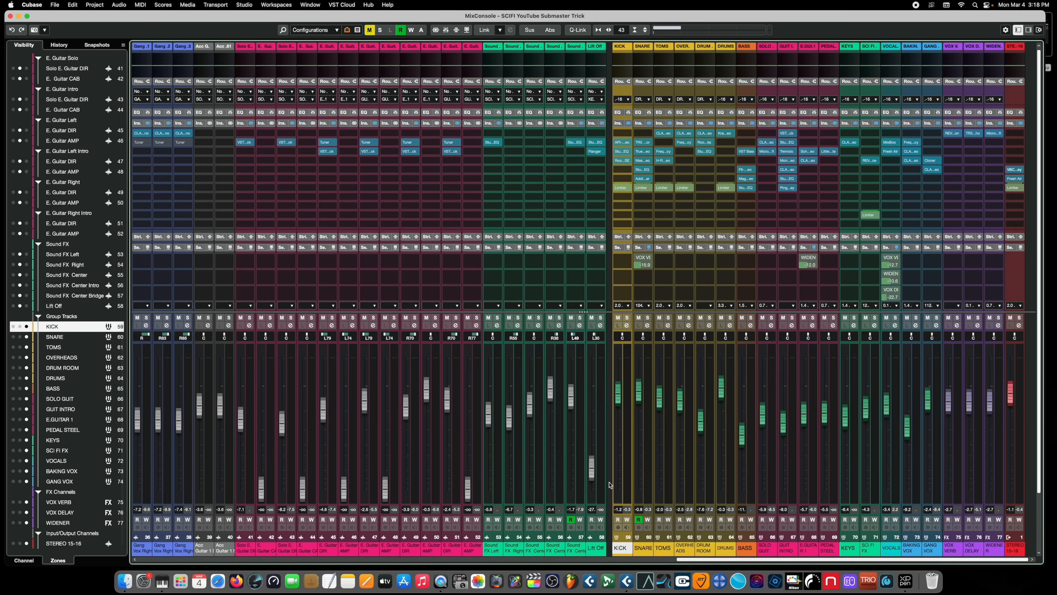
# - Select the KICK bus and extend the selection with the DRUMS, BASS, SOLO GUIT, GUIT INTRO, E.GUITAR 1, PEDAL STEEL and KEYS buses
pyautogui.click(609, 485)
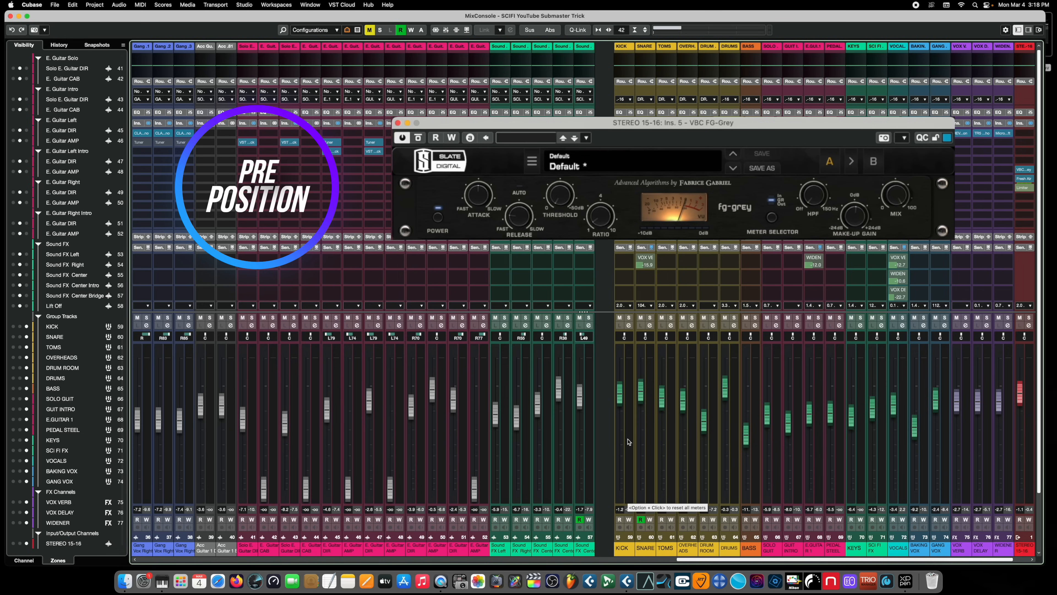
pyautogui.click(623, 546)
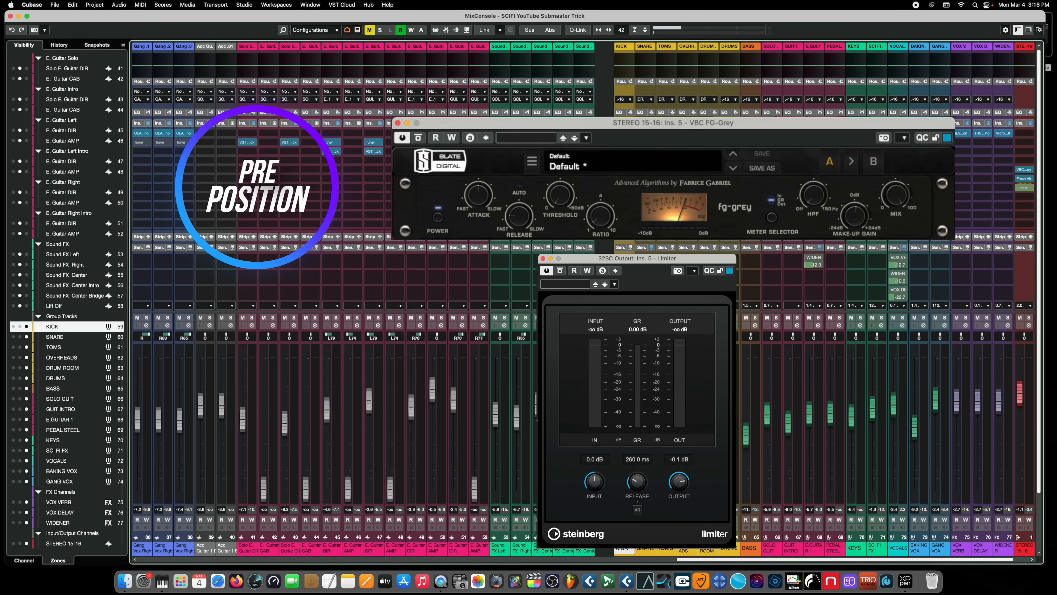
pyautogui.click(737, 437)
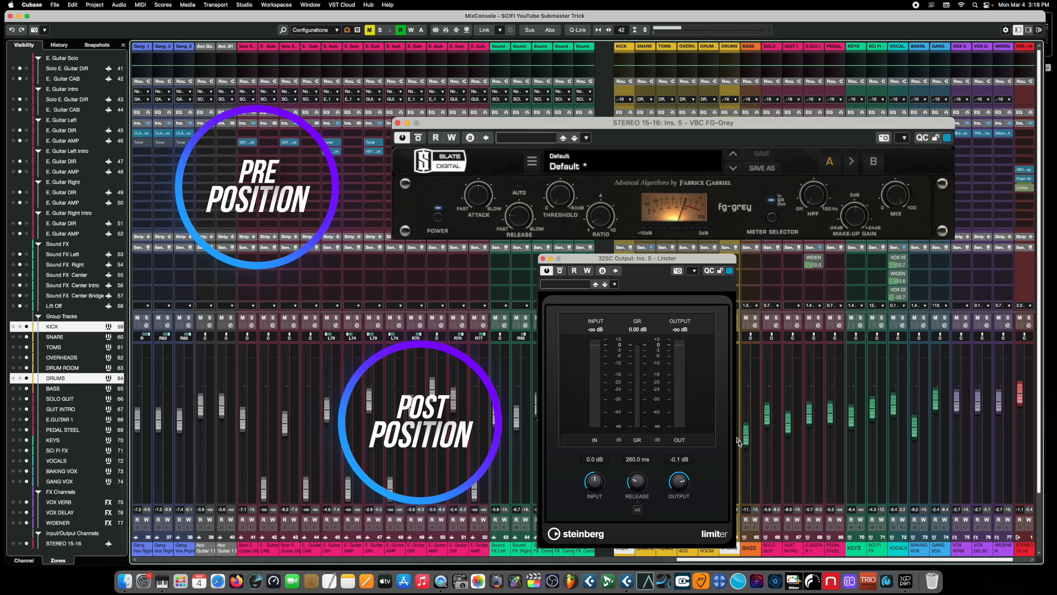
pyautogui.keyDown('shift'); pyautogui.click(760, 458); pyautogui.keyUp('shift')
pyautogui.keyDown('shift'); pyautogui.click(781, 478); pyautogui.keyUp('shift')
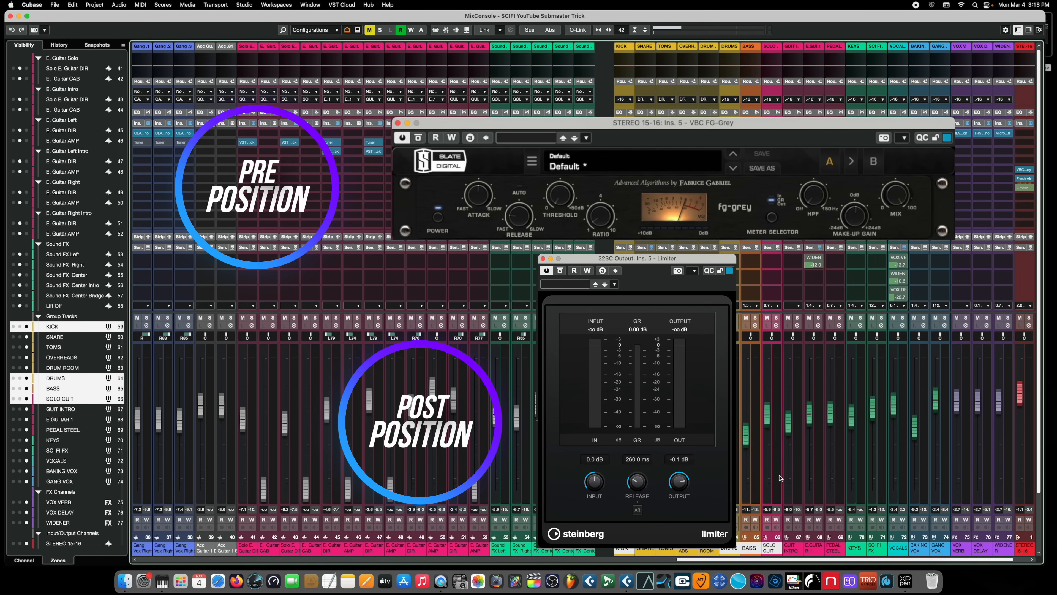
pyautogui.keyDown('shift'); pyautogui.click(798, 482); pyautogui.keyUp('shift')
pyautogui.keyDown('shift'); pyautogui.click(820, 485); pyautogui.keyUp('shift')
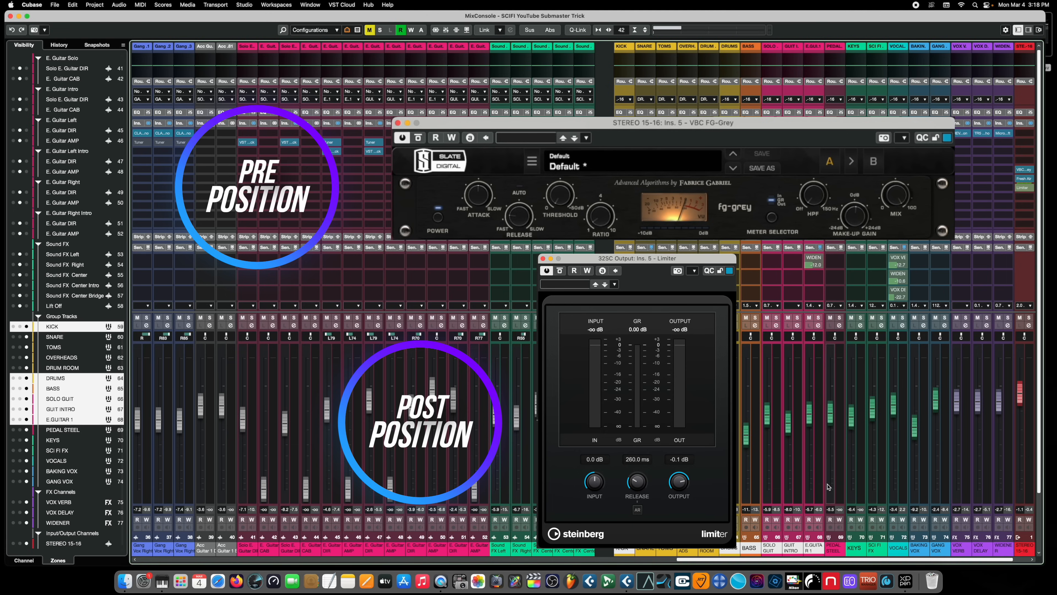
pyautogui.keyDown('shift'); pyautogui.click(841, 486); pyautogui.keyUp('shift')
pyautogui.keyDown('shift'); pyautogui.click(863, 488); pyautogui.keyUp('shift')
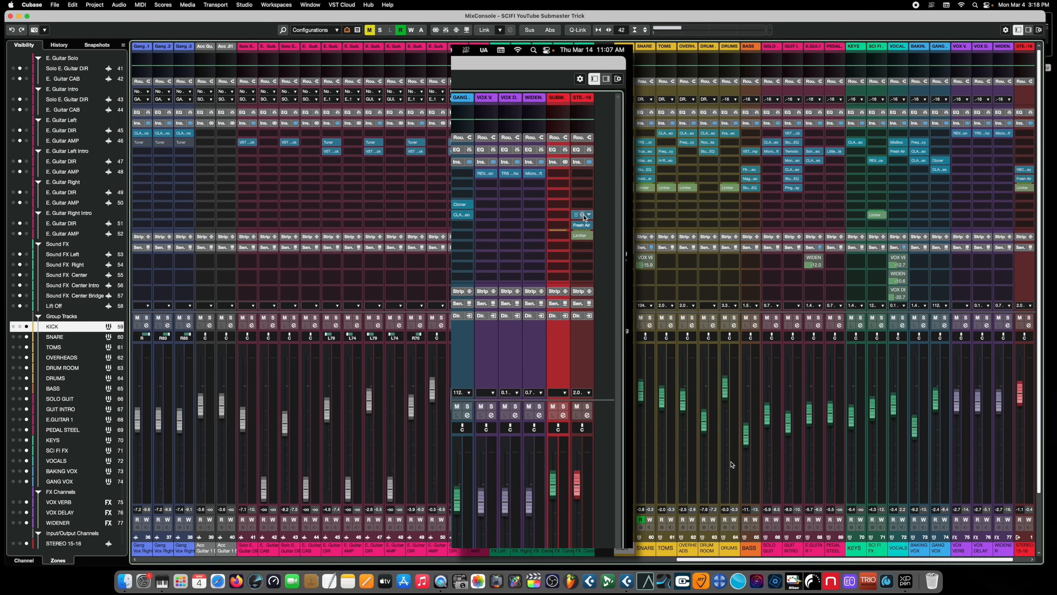
# - Add every bus from DRUMS through GANG VOX to the channel selection alongside KICK, leaving out SNARE, TOMS, OVERHEADS and DRUM ROOM
pyautogui.click(736, 437)
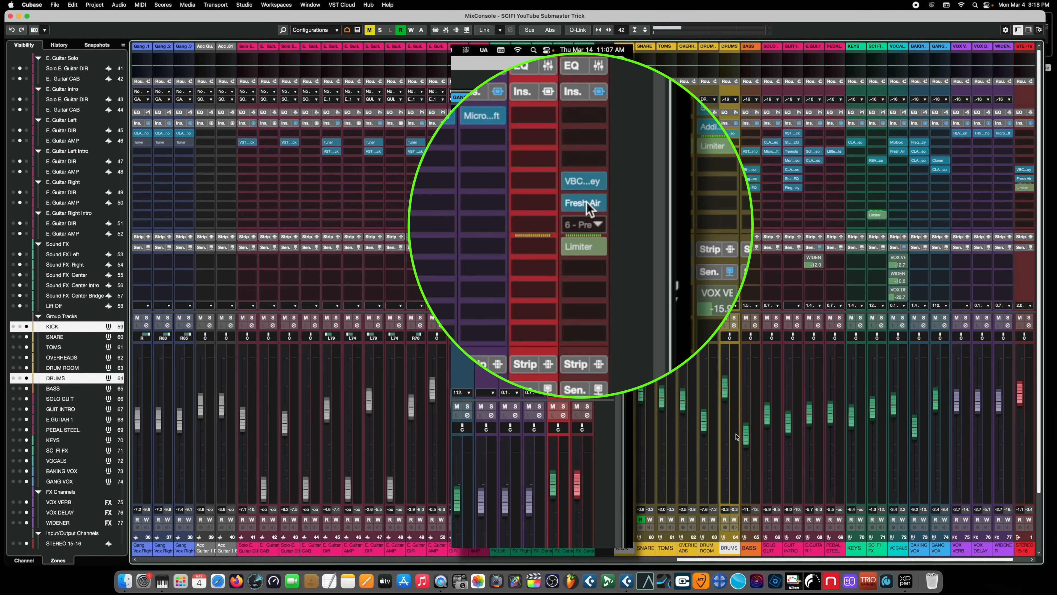
pyautogui.keyDown('shift'); pyautogui.click(760, 465); pyautogui.keyUp('shift')
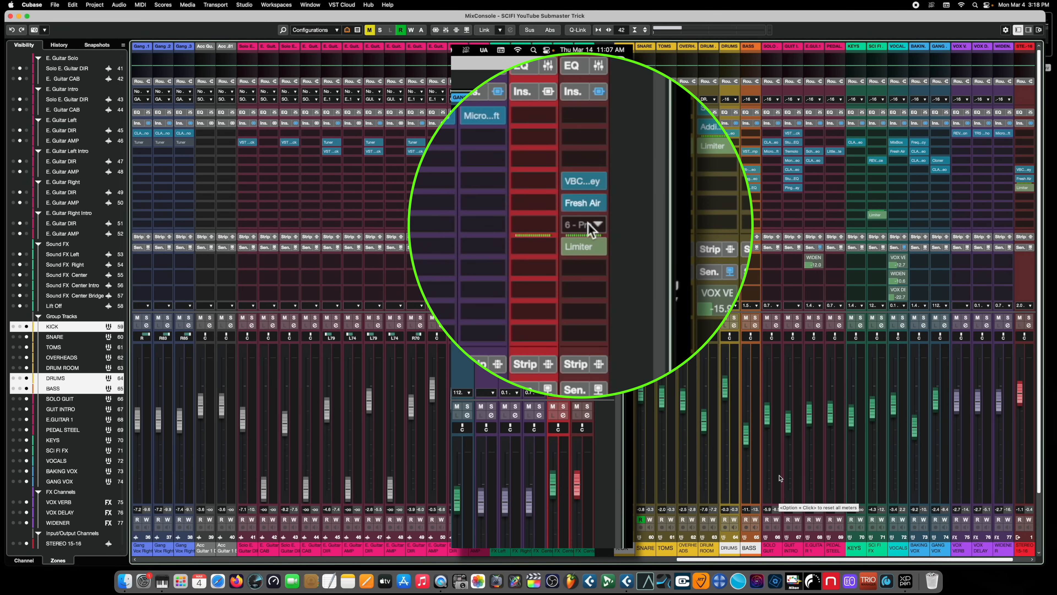
pyautogui.keyDown('shift'); pyautogui.click(780, 480); pyautogui.keyUp('shift')
pyautogui.keyDown('shift'); pyautogui.click(798, 483); pyautogui.keyUp('shift')
pyautogui.keyDown('shift'); pyautogui.click(819, 486); pyautogui.keyUp('shift')
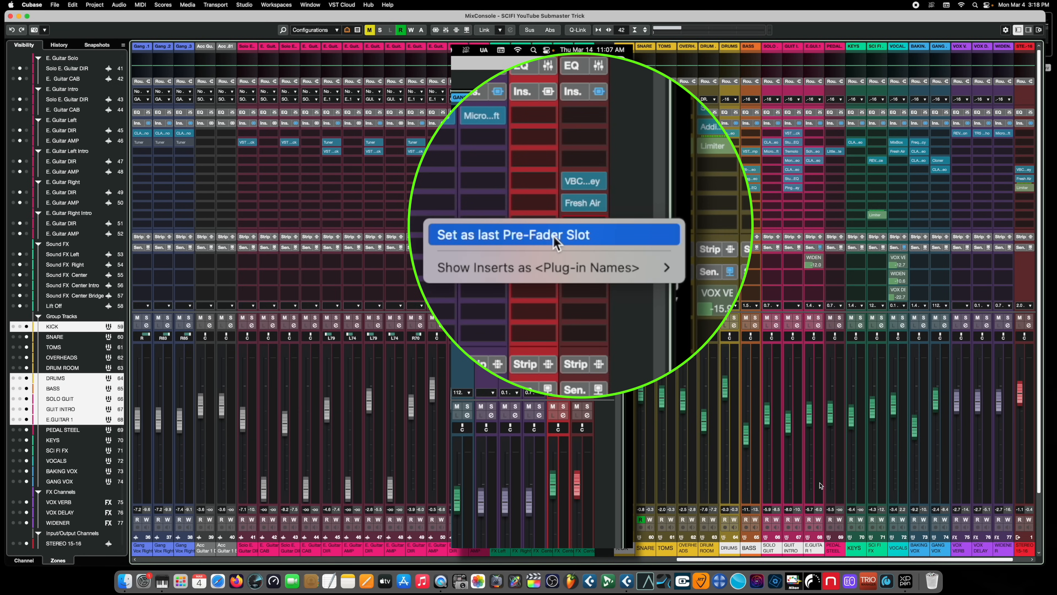
pyautogui.keyDown('shift'); pyautogui.click(840, 484); pyautogui.keyUp('shift')
pyautogui.keyDown('shift'); pyautogui.click(859, 486); pyautogui.keyUp('shift')
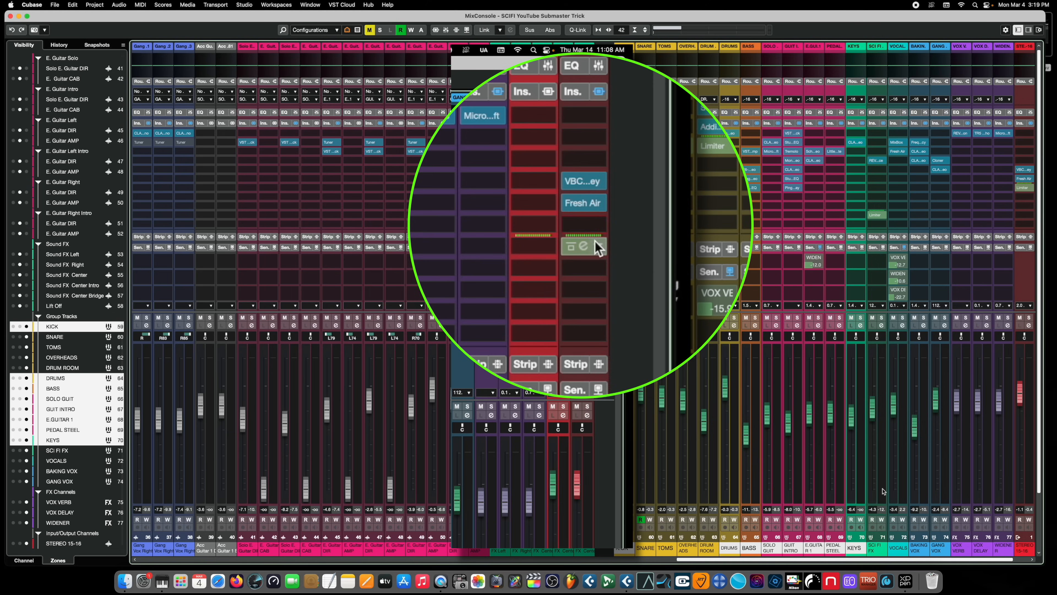
pyautogui.keyDown('shift'); pyautogui.click(878, 488); pyautogui.keyUp('shift')
pyautogui.keyDown('shift'); pyautogui.click(899, 490); pyautogui.keyUp('shift')
pyautogui.keyDown('shift'); pyautogui.click(920, 492); pyautogui.keyUp('shift')
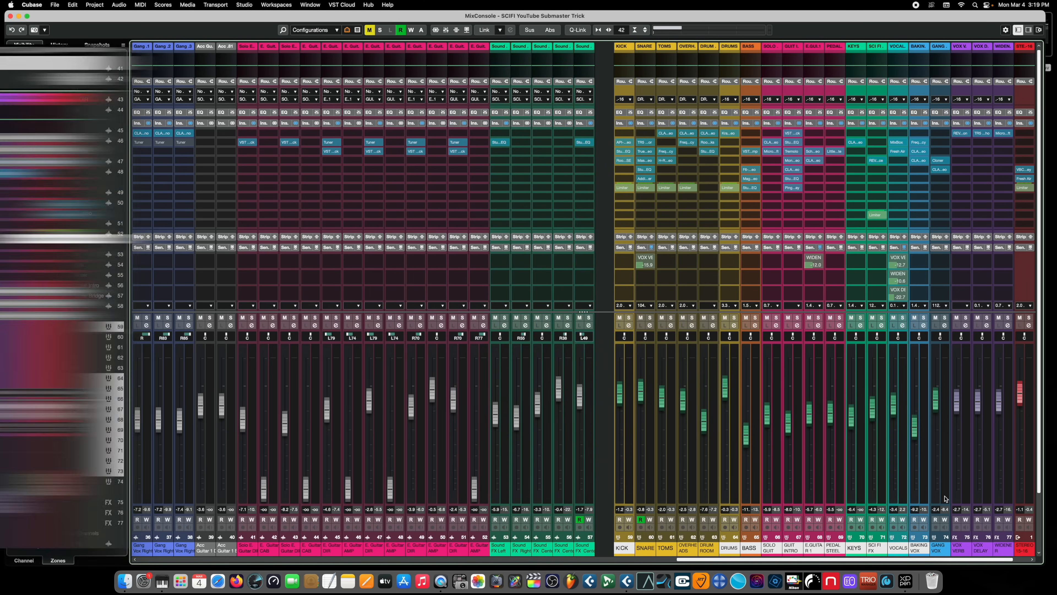
pyautogui.keyDown('shift'); pyautogui.click(945, 496); pyautogui.keyUp('shift')
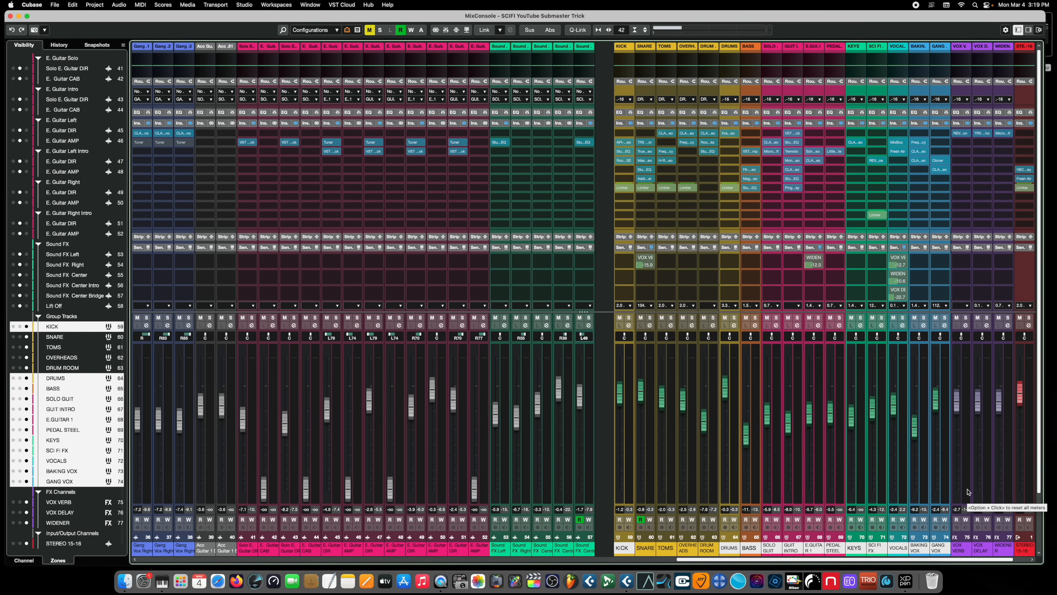
# - Add the VOX VERB, VOX DELAY and WIDENER effect channels to the current channel selection
pyautogui.keyDown('shift'); pyautogui.click(968, 494); pyautogui.keyUp('shift')
pyautogui.keyDown('shift'); pyautogui.click(990, 495); pyautogui.keyUp('shift')
pyautogui.keyDown('shift'); pyautogui.click(1007, 480); pyautogui.keyUp('shift')
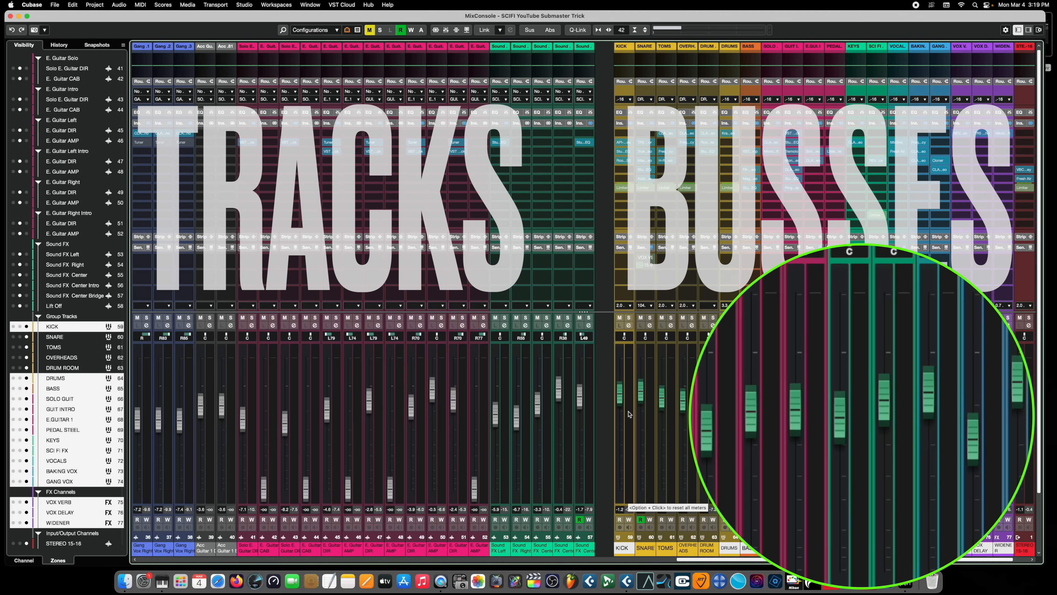
# - Add a stereo group channel named SUBMASTER to the selected channels, with its audio output routed to STEREO 15-16
pyautogui.rightClick(631, 353)
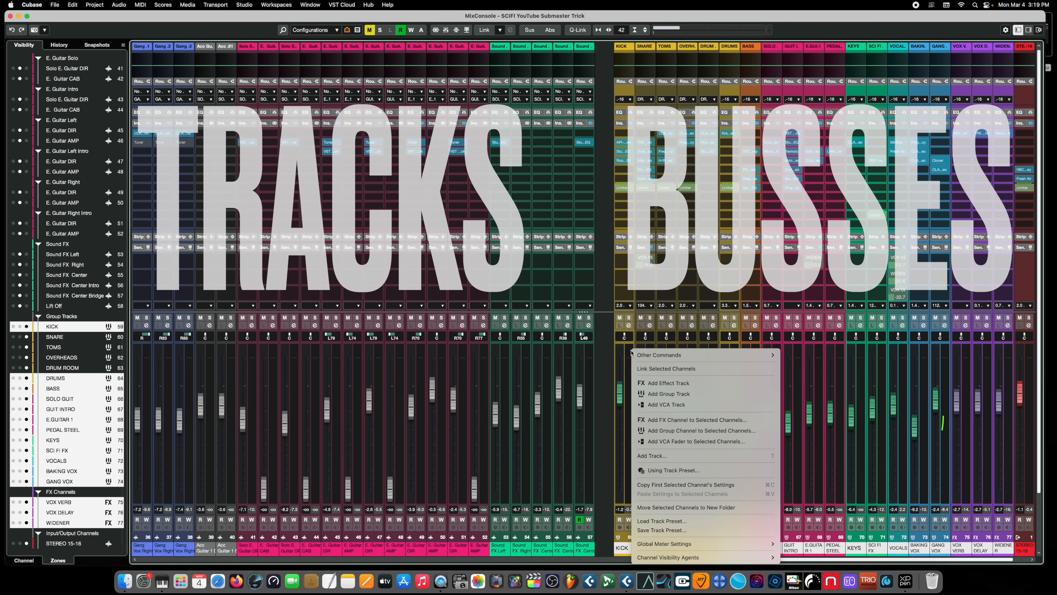
pyautogui.click(683, 431)
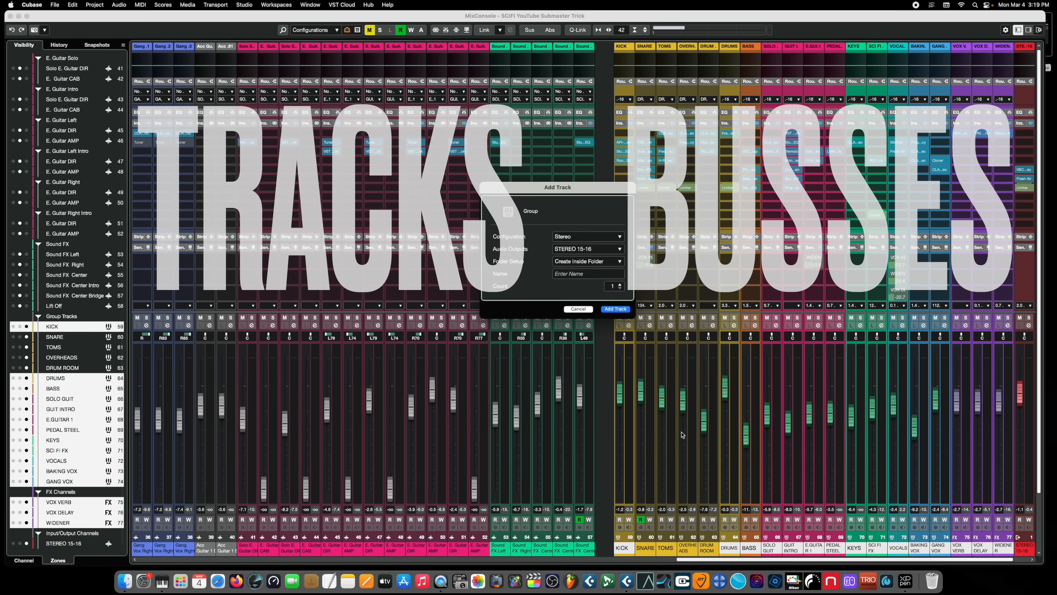
pyautogui.click(620, 249)
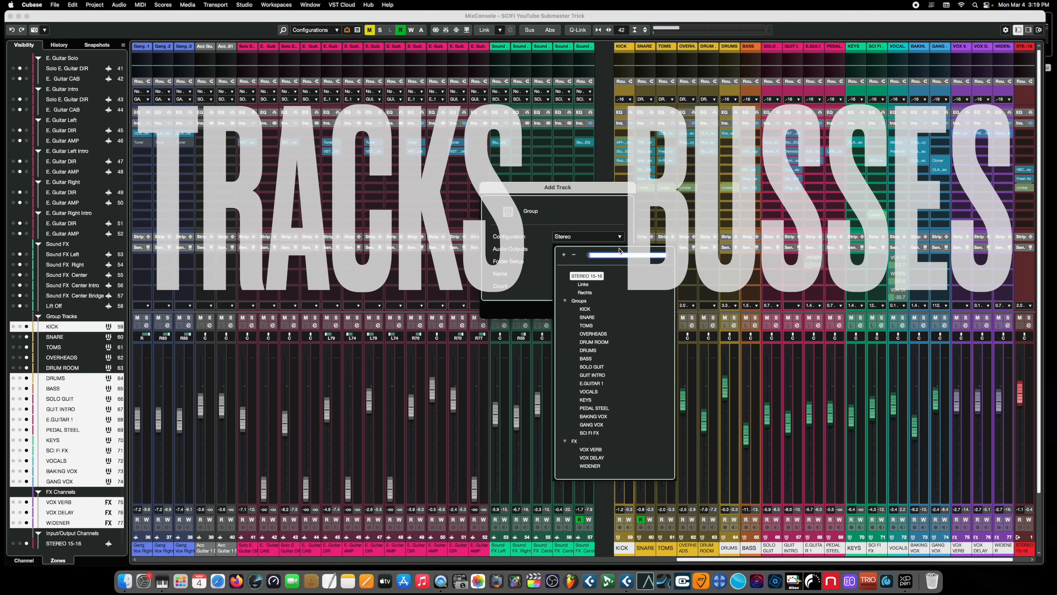
pyautogui.click(598, 276)
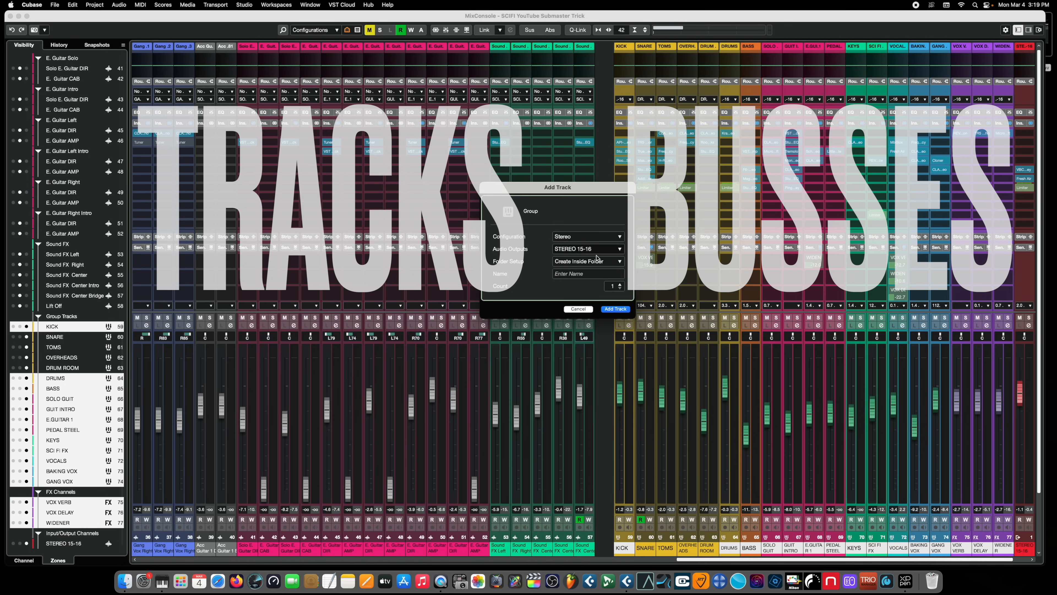
pyautogui.click(587, 272)
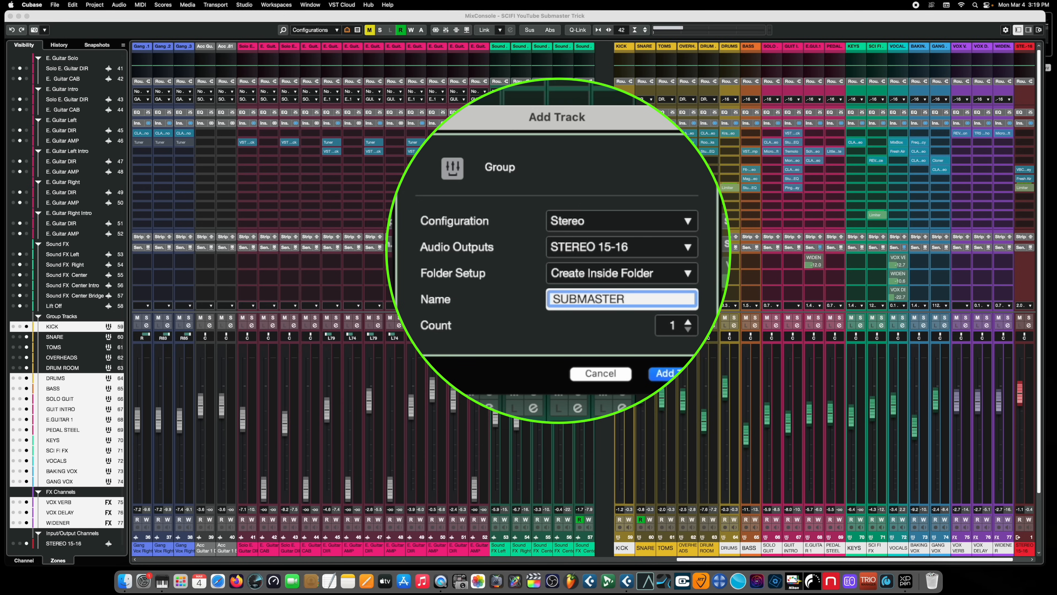
pyautogui.click(612, 310)
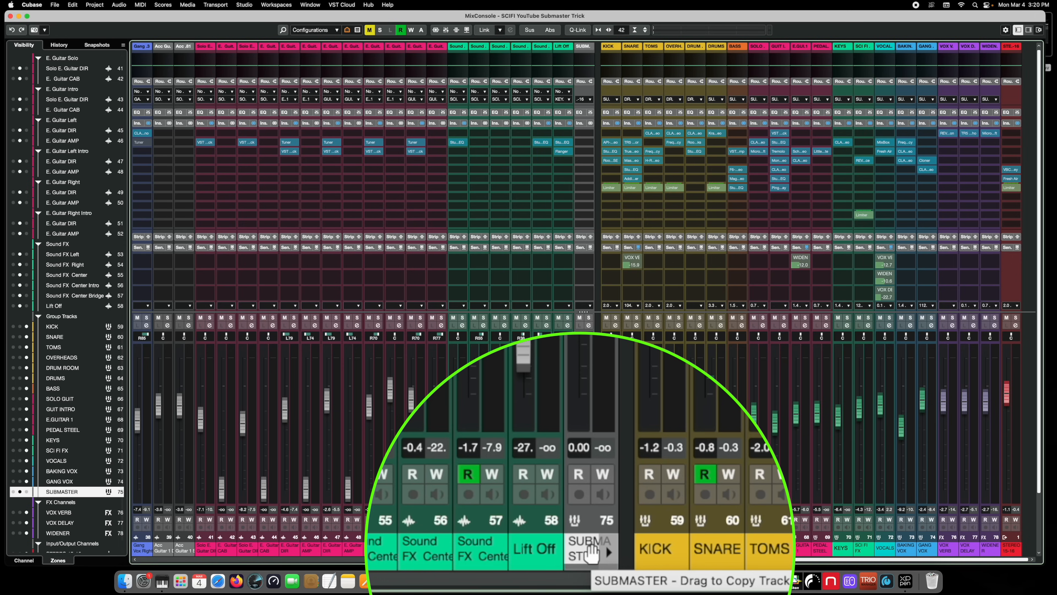
# - Color the SUBMASTER channel red and assign it to the mixer's right zone alongside the other buses
pyautogui.click(609, 552)
pyautogui.click(591, 491)
pyautogui.click(578, 455)
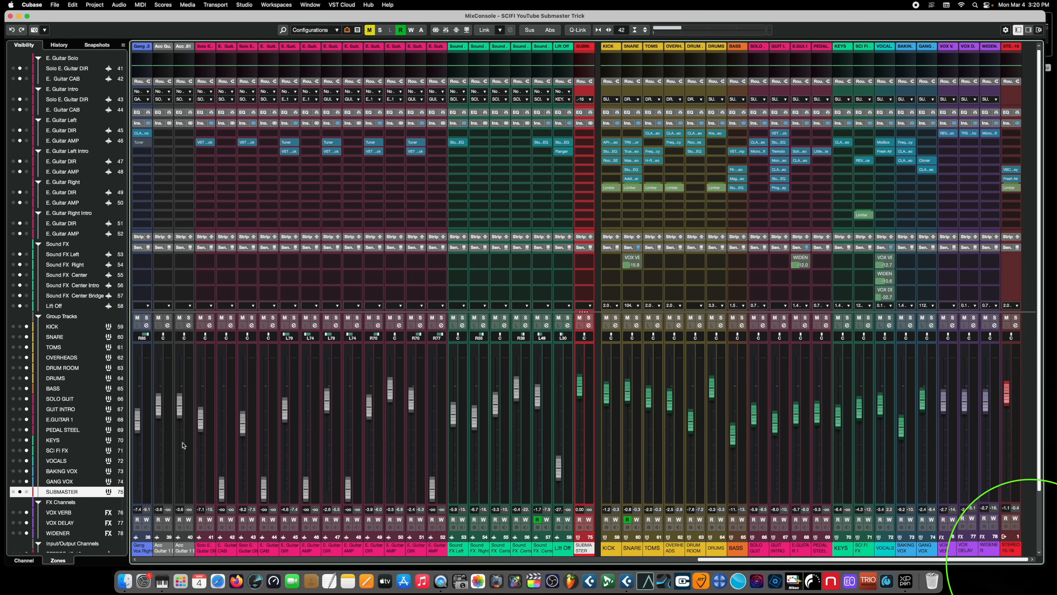
pyautogui.click(26, 493)
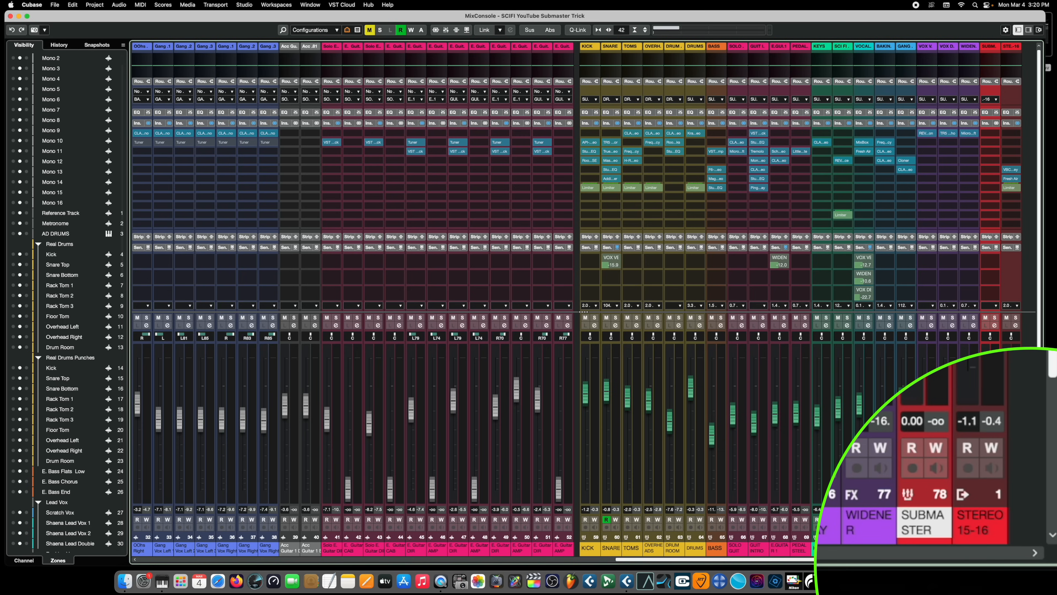
# - Route the SUBMASTER channel's audio output to STEREO 15-16
pyautogui.click(980, 523)
pyautogui.click(925, 522)
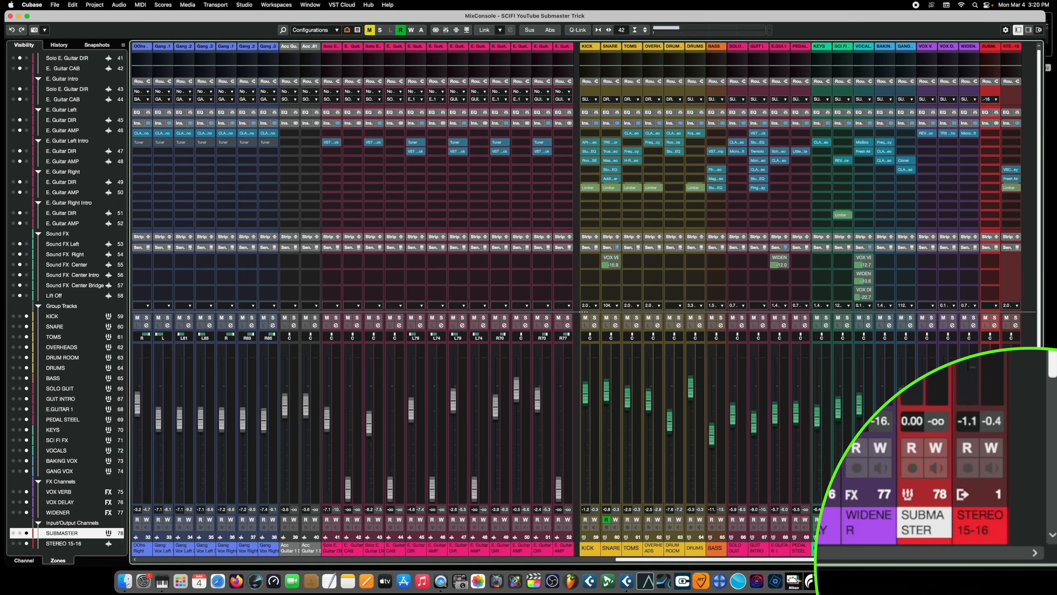
pyautogui.click(980, 523)
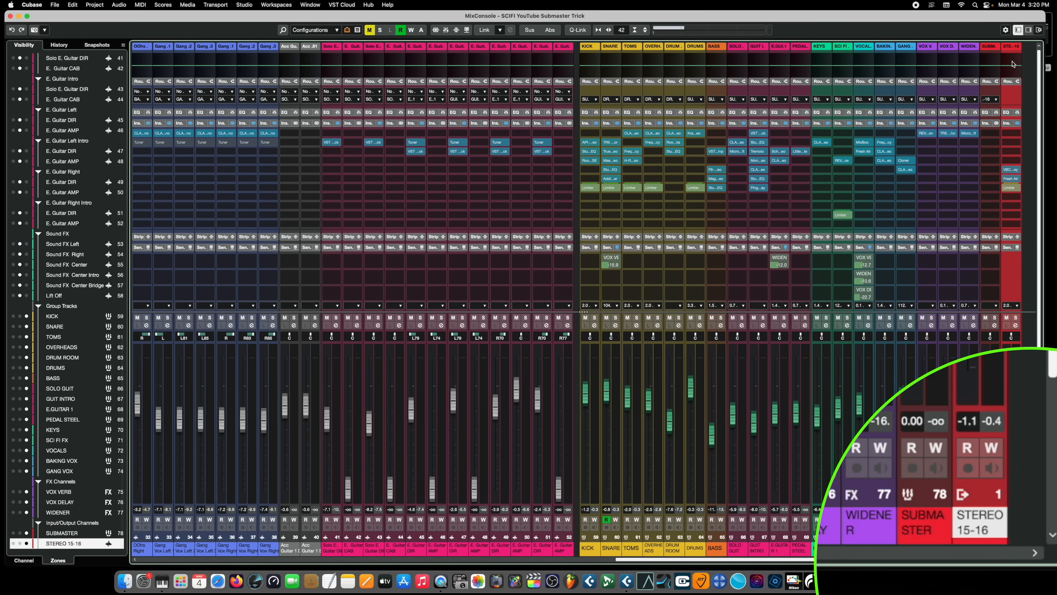
pyautogui.click(995, 100)
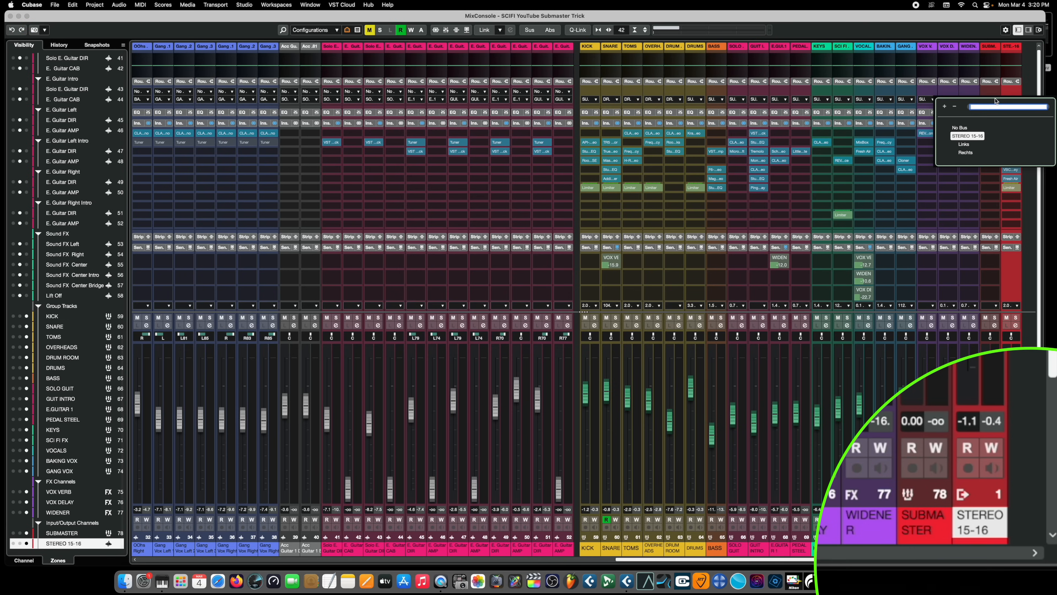
pyautogui.click(970, 136)
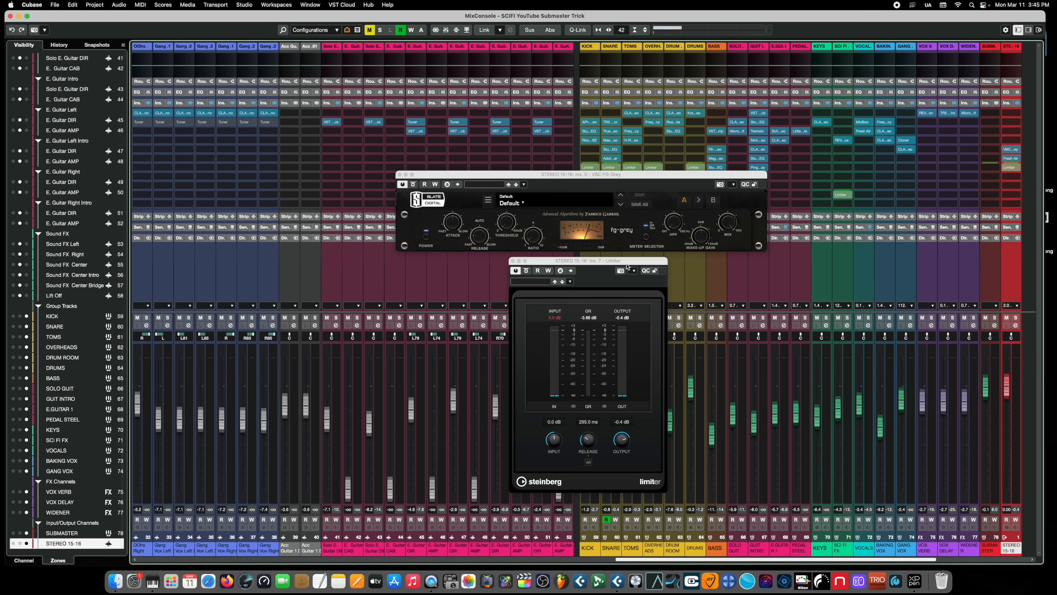
pyautogui.moveTo(622, 261); pyautogui.dragTo(622, 263)
pyautogui.moveTo(604, 176); pyautogui.dragTo(603, 175)
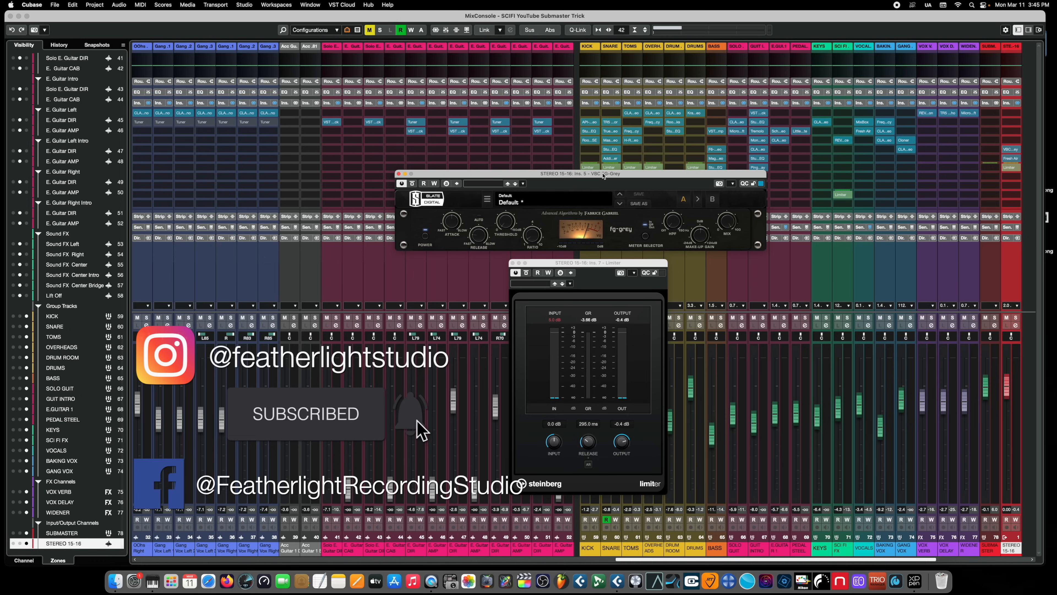
pyautogui.click(613, 317)
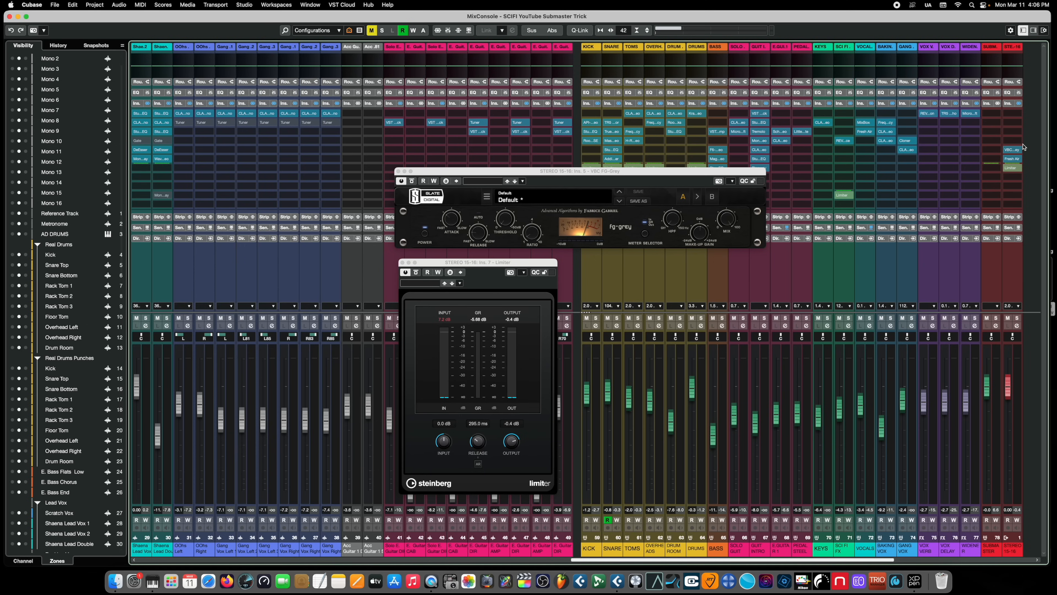
# - Insert TR5 Tape Machine 24 ahead of the VBC FG-Grey compressor on STEREO 15-16 and load its Submaster Push preset
pyautogui.click(1019, 149)
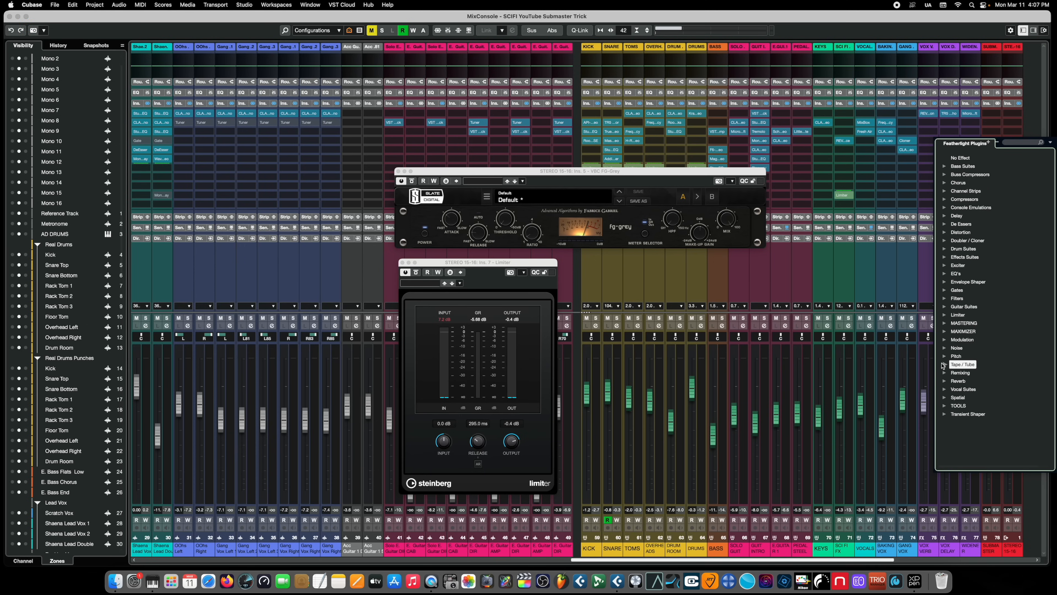
pyautogui.click(945, 366)
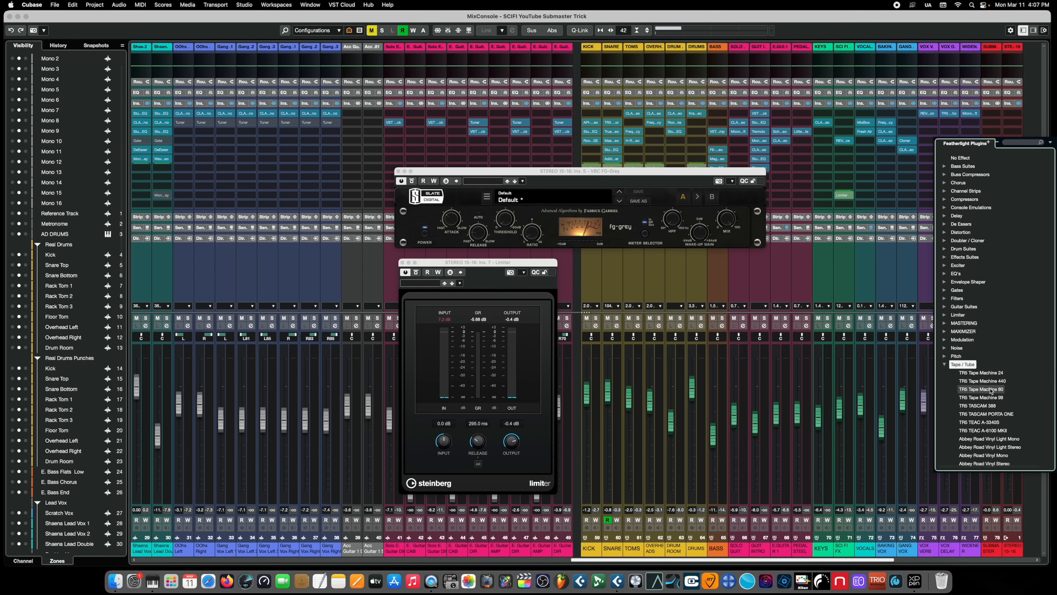
pyautogui.click(992, 381)
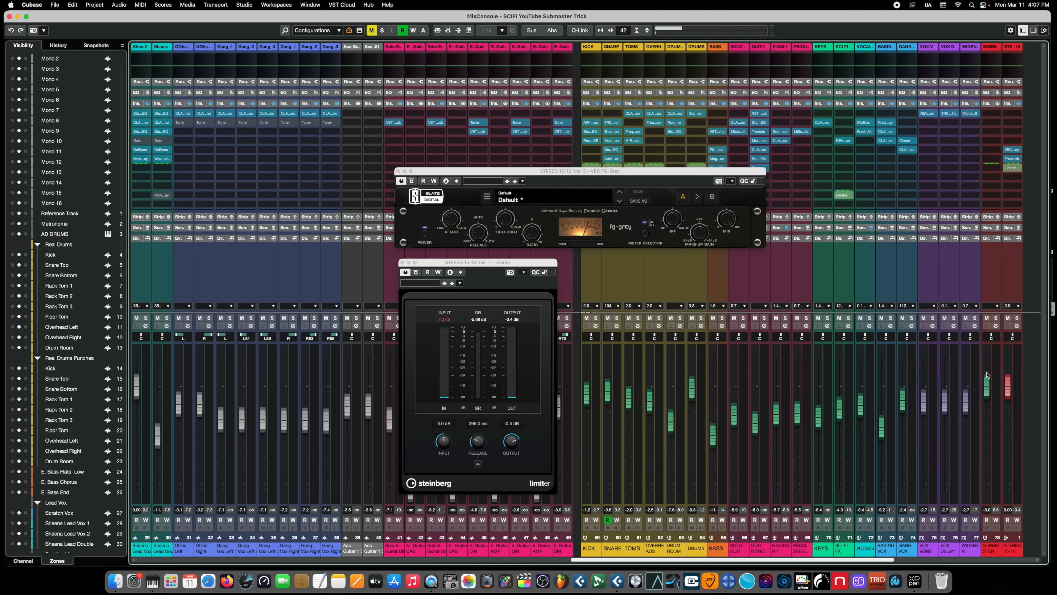
pyautogui.moveTo(593, 176); pyautogui.dragTo(810, 263)
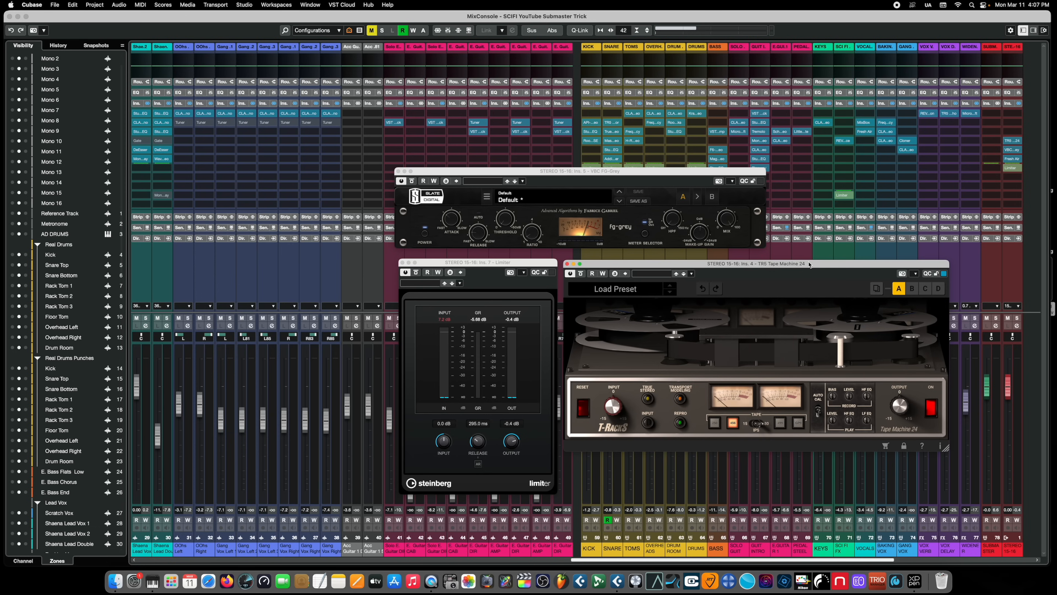
pyautogui.moveTo(799, 265); pyautogui.dragTo(799, 263)
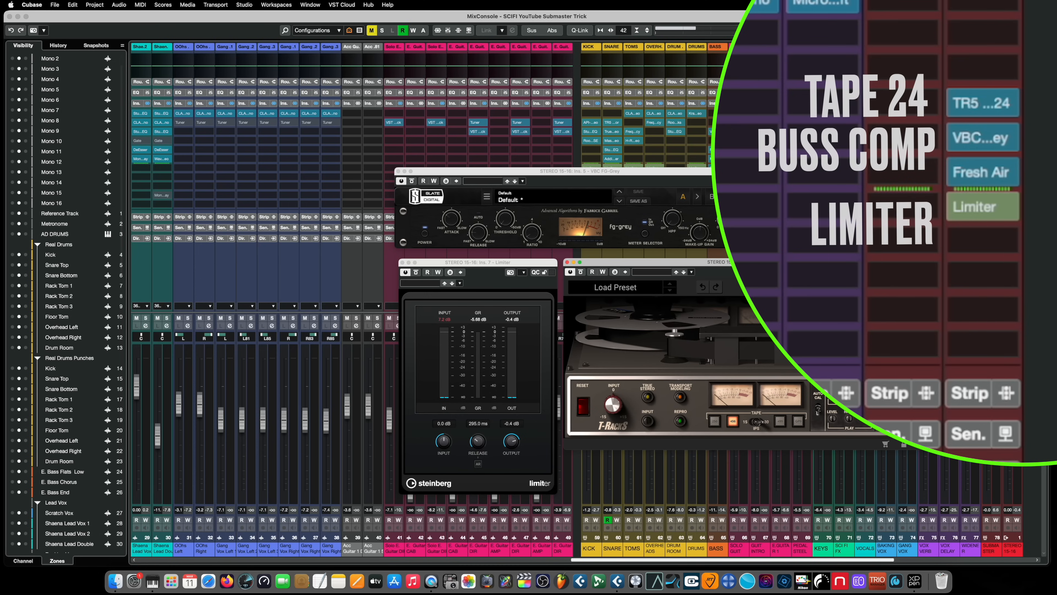
pyautogui.click(611, 293)
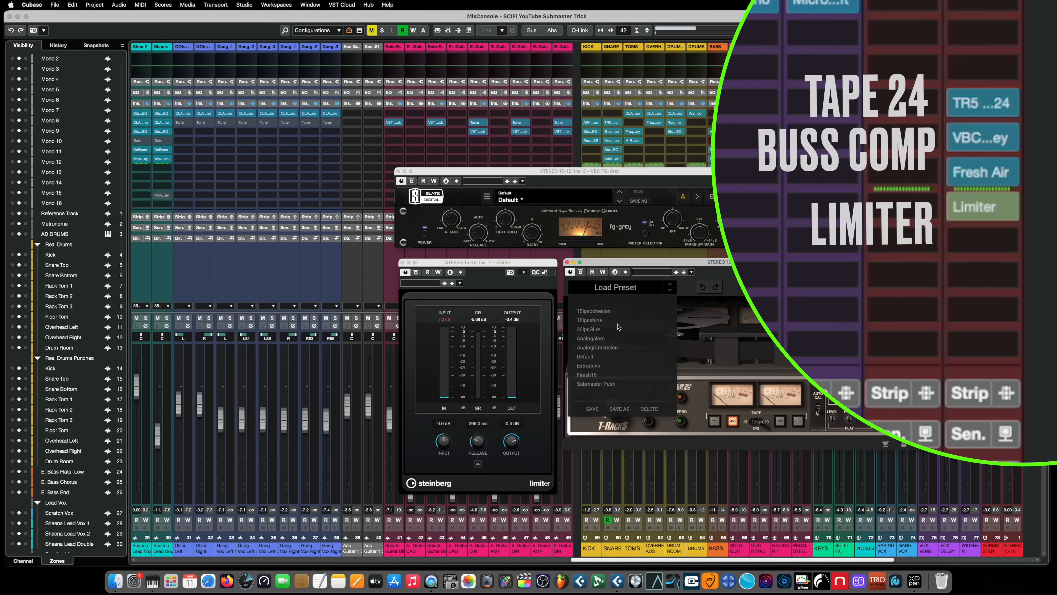
pyautogui.click(608, 384)
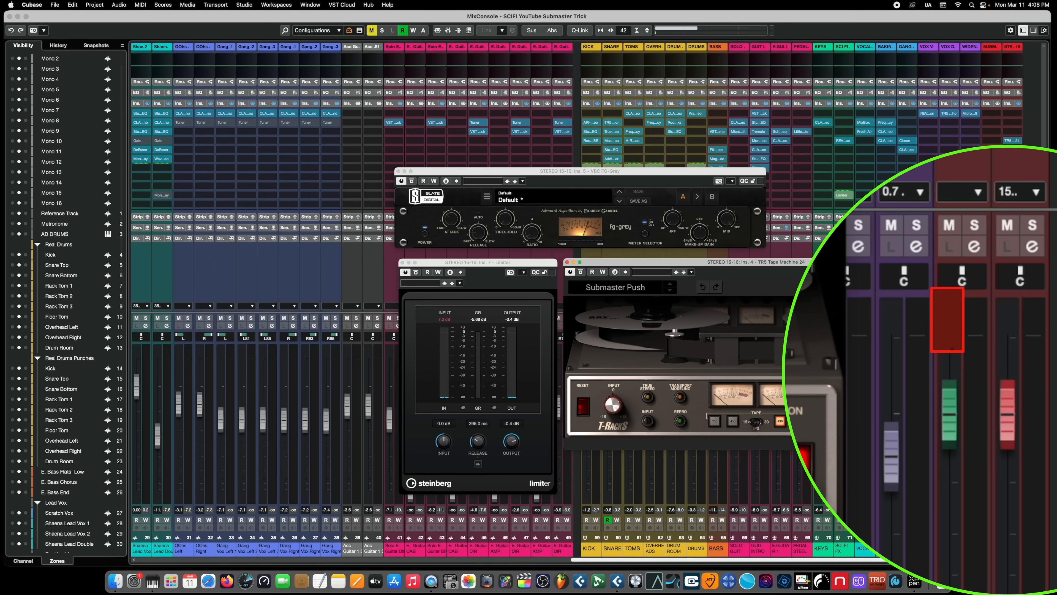
# - Try the second tape type on Tape Machine 24 and switch back to the third one
pyautogui.click(736, 423)
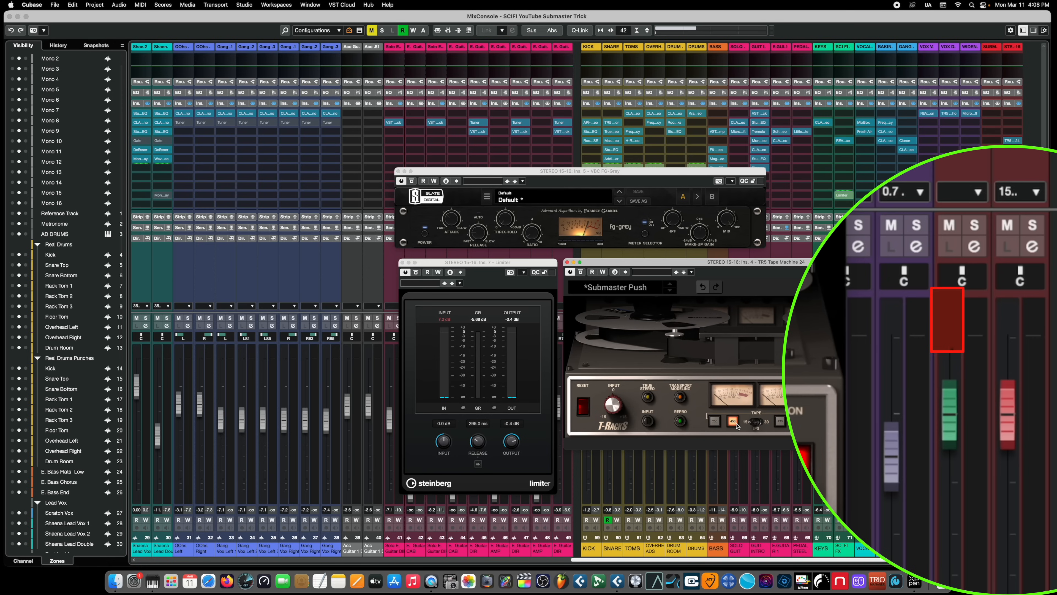
pyautogui.click(780, 422)
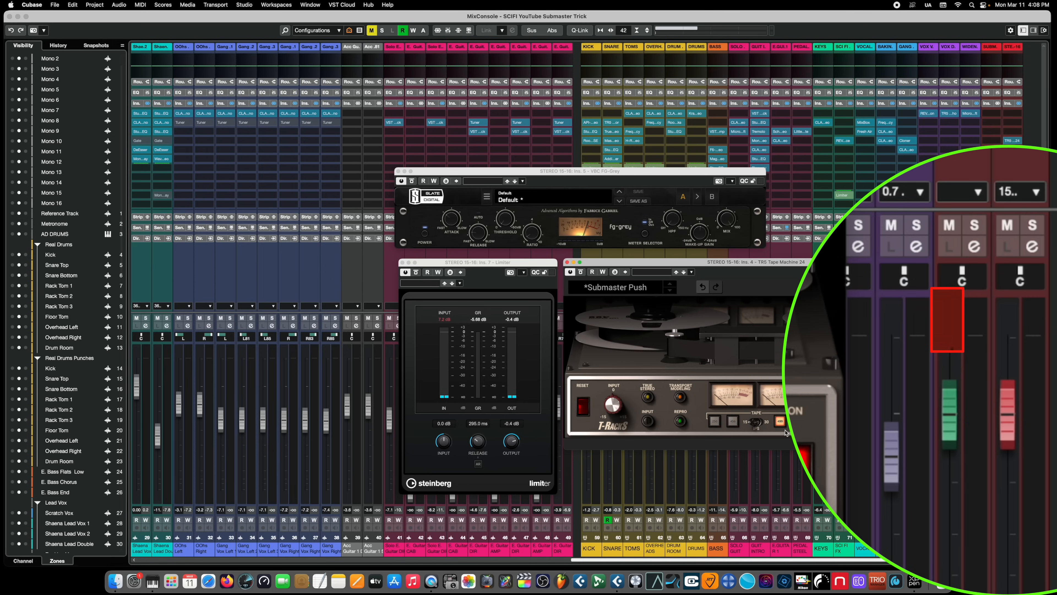
pyautogui.click(782, 423)
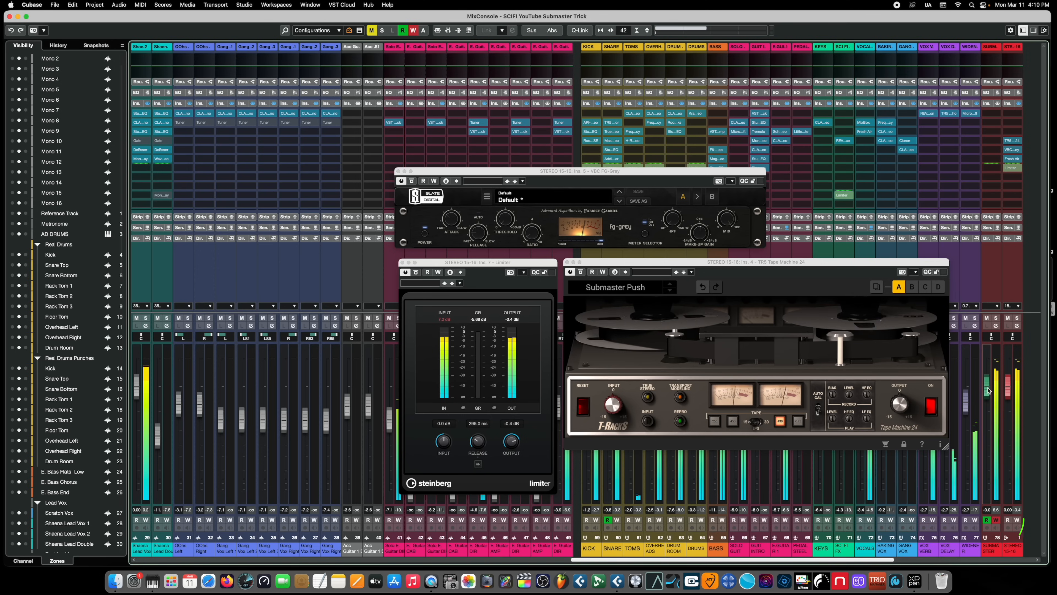
# - Push the SUBMASTER fader up slightly during playback and bring it back down
pyautogui.moveTo(988, 391); pyautogui.dragTo(989, 390)
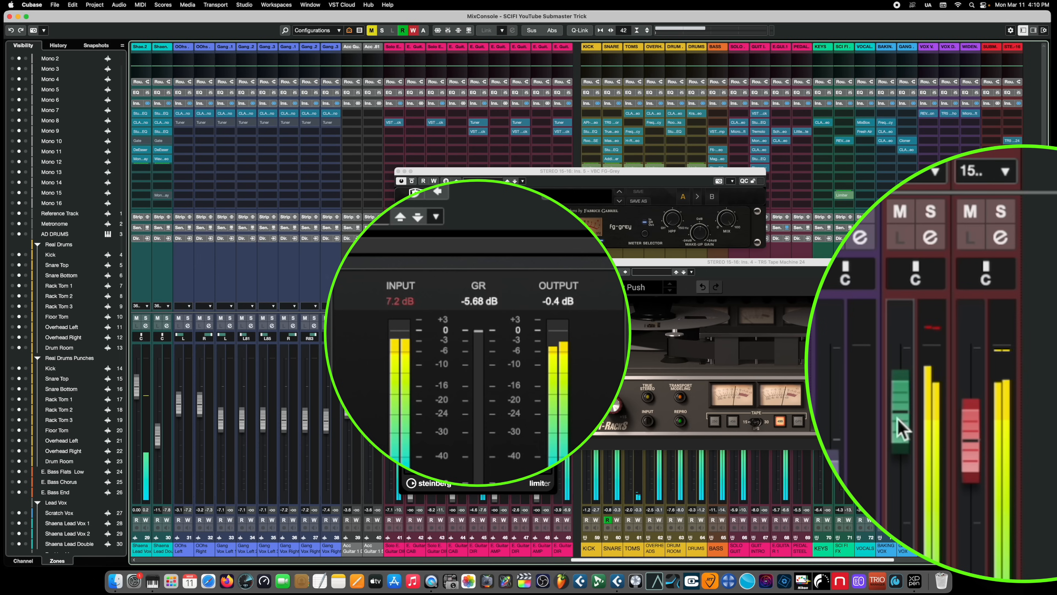
pyautogui.moveTo(897, 415); pyautogui.dragTo(901, 432)
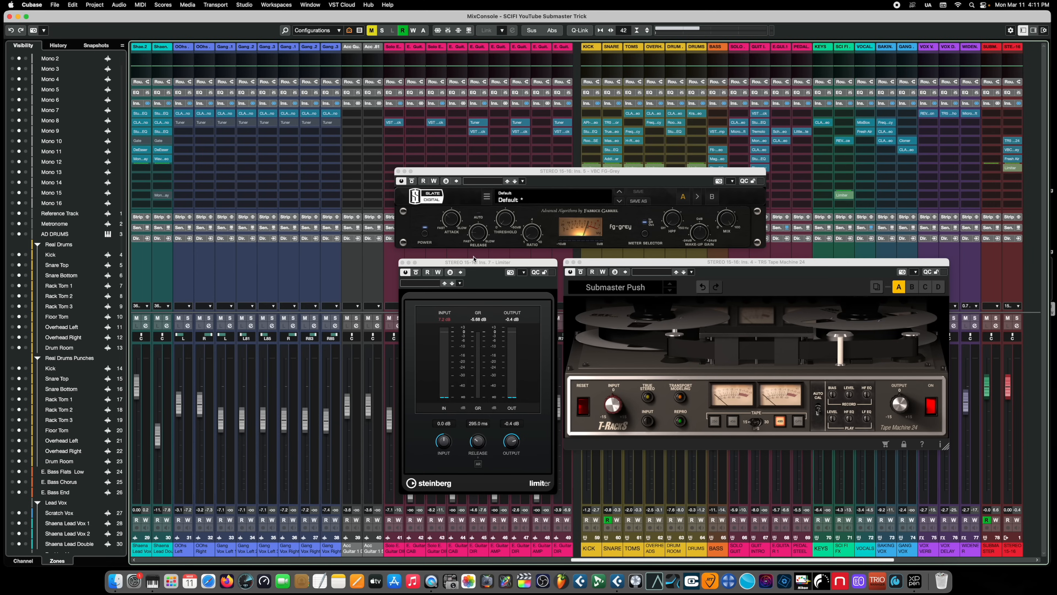
pyautogui.click(474, 263)
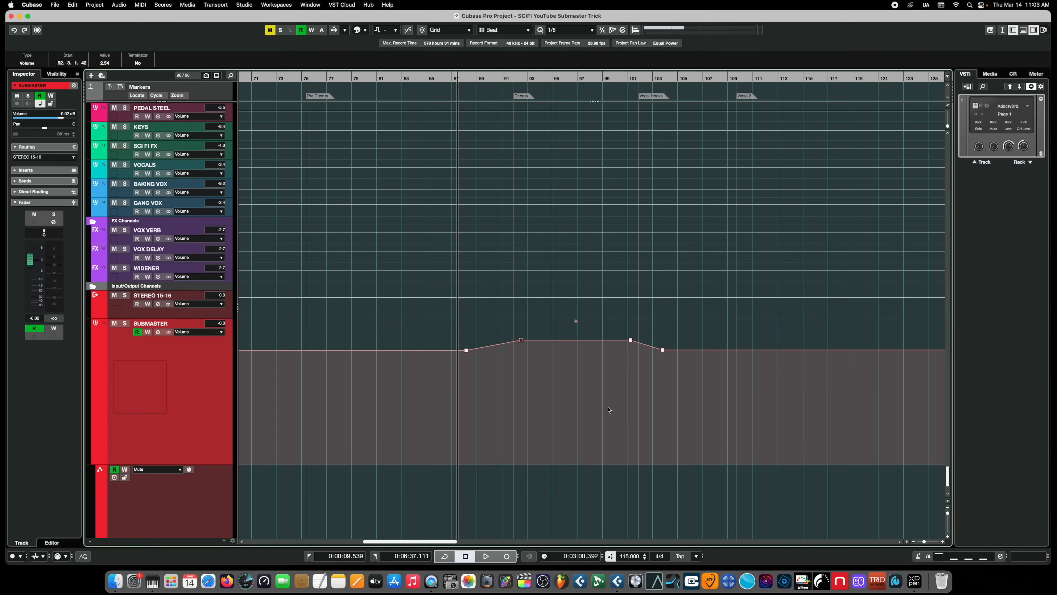
# - Bend the rising ramp before the Chorus in the SUBMASTER volume automation into a gentle curve
pyautogui.moveTo(420, 541); pyautogui.dragTo(420, 549)
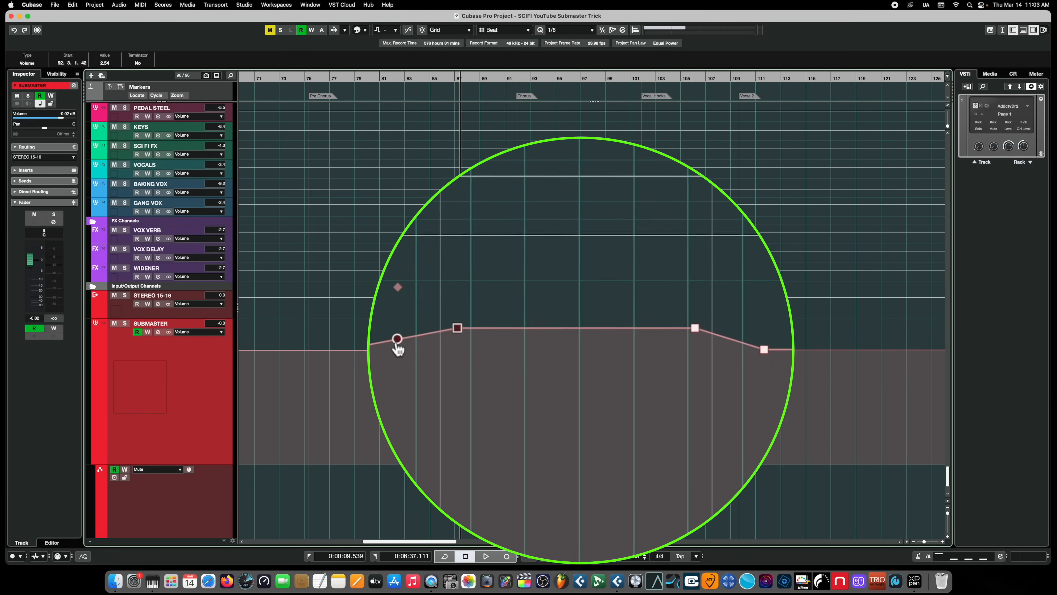
pyautogui.click(386, 348)
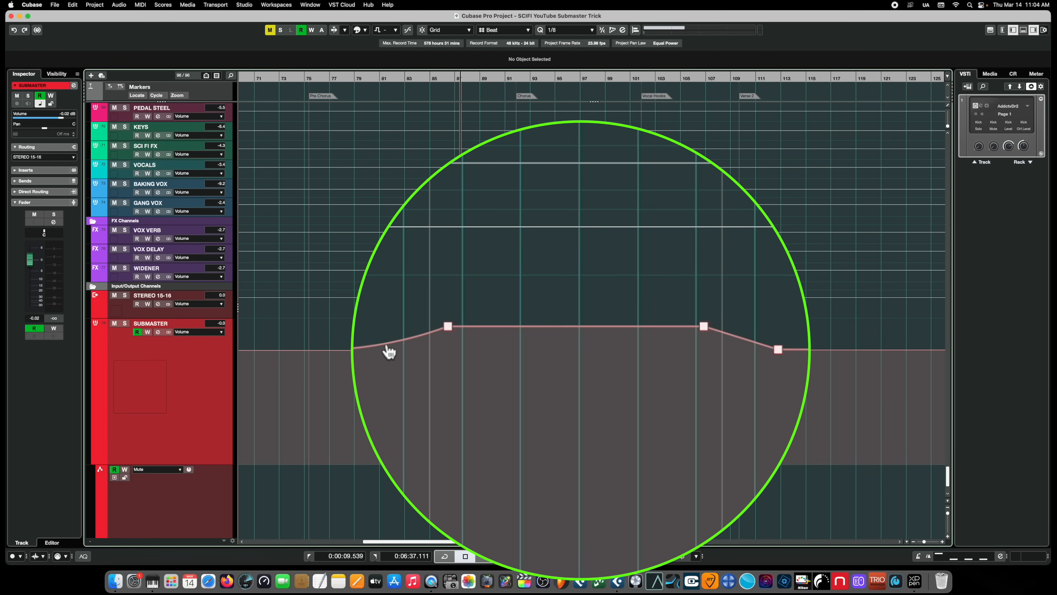